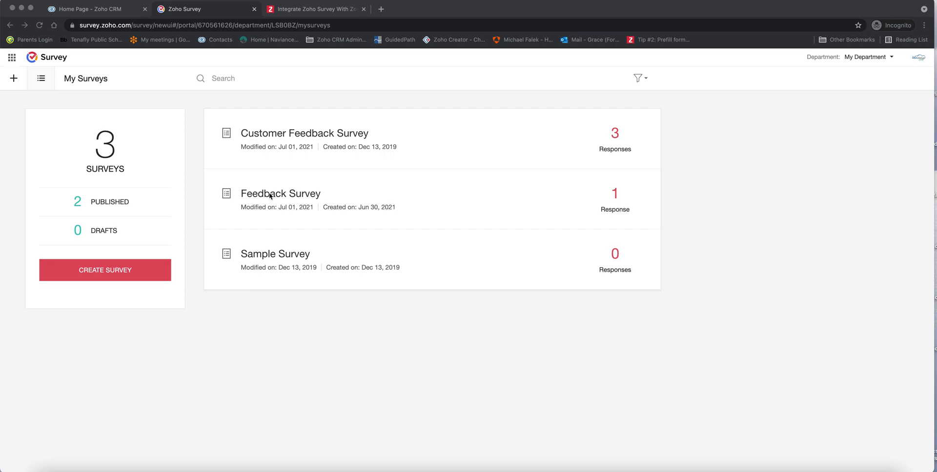
Open the Feedback Survey's summary dashboard from the My Surveys list
{"action": "left_click", "coordinate": [270, 196]}
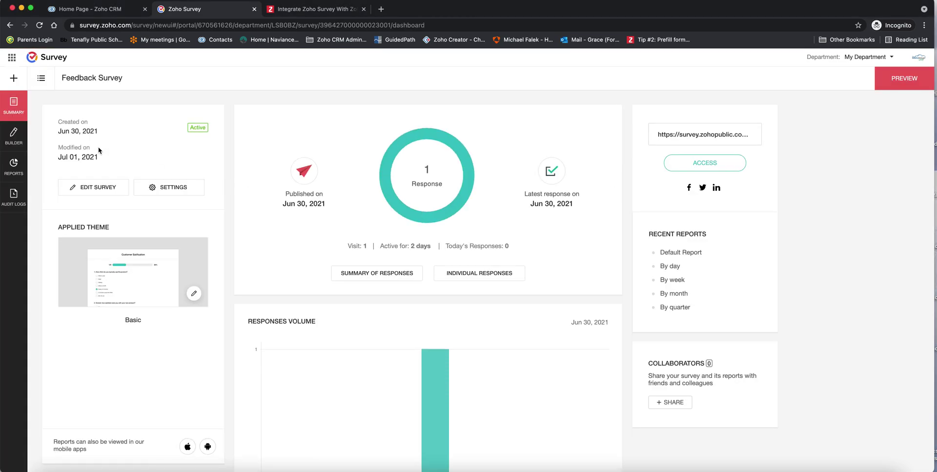
Open the Feedback Survey builder and review its name, contact, rating, slider, comment and matrix questions
{"action": "left_click", "coordinate": [14, 136]}
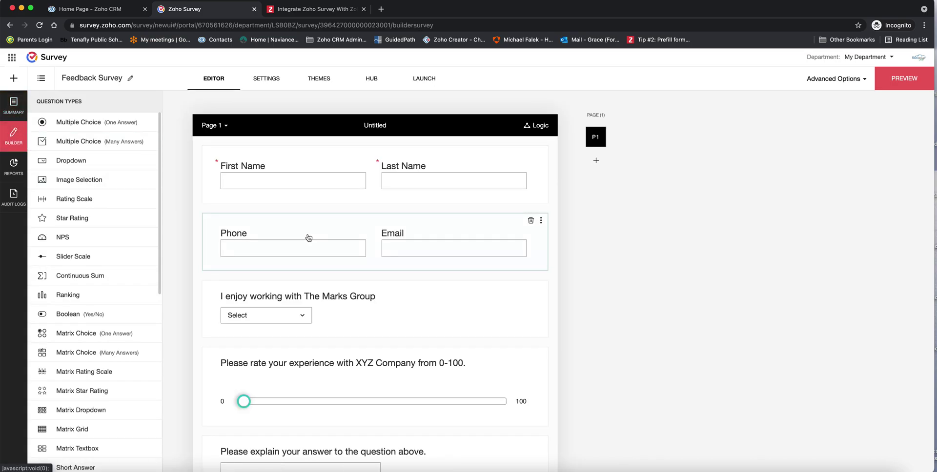
{"action": "scroll", "coordinate": [311, 238], "scroll_direction": "down", "scroll_amount": 3}
{"action": "scroll", "coordinate": [314, 240], "scroll_direction": "down", "scroll_amount": 2}
{"action": "scroll", "coordinate": [314, 241], "scroll_direction": "up", "scroll_amount": 5}
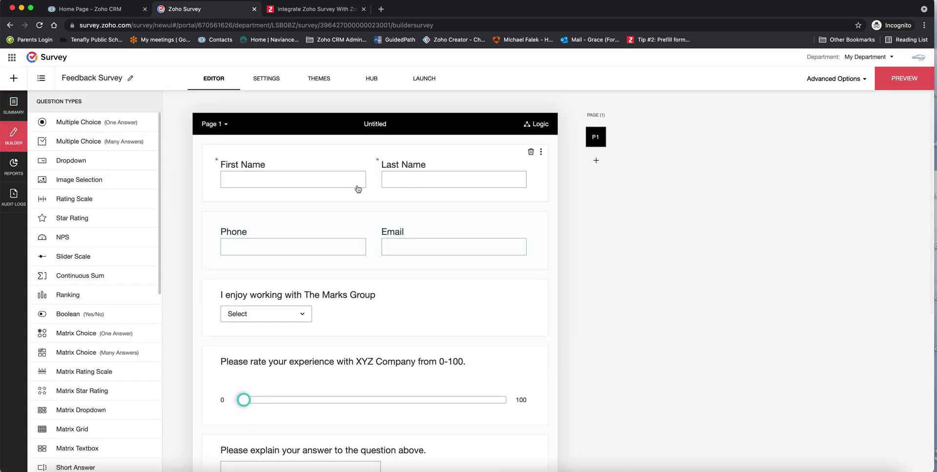
{"action": "scroll", "coordinate": [349, 272], "scroll_direction": "down", "scroll_amount": 2}
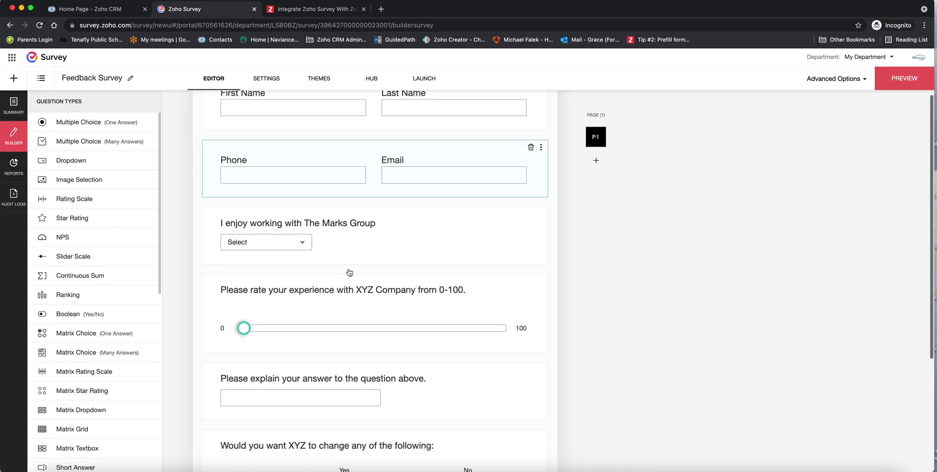
{"action": "scroll", "coordinate": [350, 271], "scroll_direction": "down", "scroll_amount": 1}
{"action": "scroll", "coordinate": [290, 285], "scroll_direction": "down", "scroll_amount": 2}
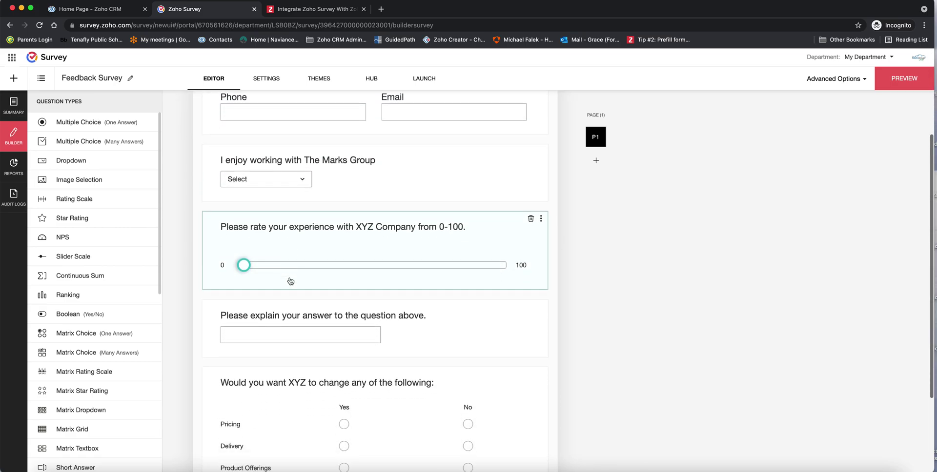
{"action": "scroll", "coordinate": [291, 282], "scroll_direction": "down", "scroll_amount": 3}
{"action": "scroll", "coordinate": [291, 282], "scroll_direction": "up", "scroll_amount": 6}
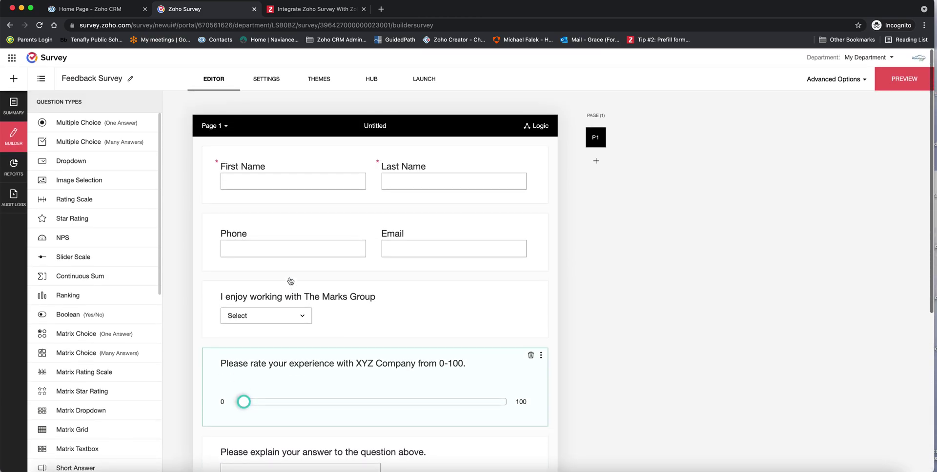
Edit the survey's existing Zoho CRM integration from the Hub
{"action": "left_click", "coordinate": [373, 82]}
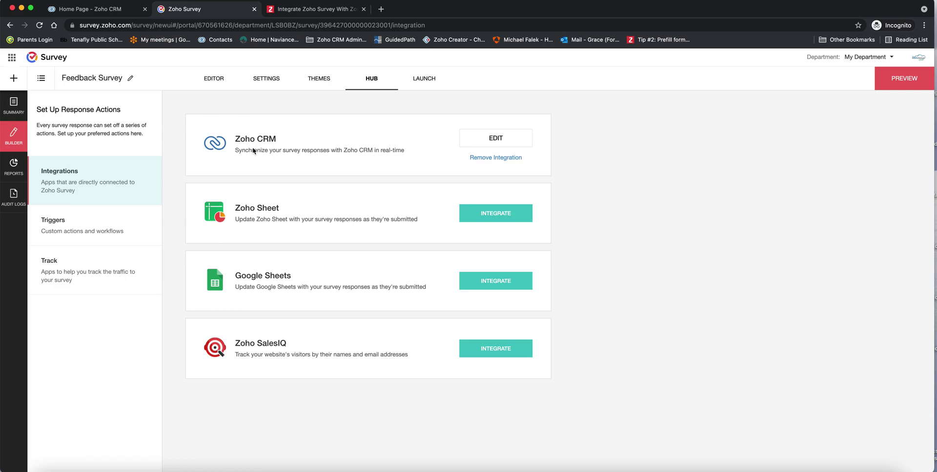
{"action": "left_click", "coordinate": [488, 140]}
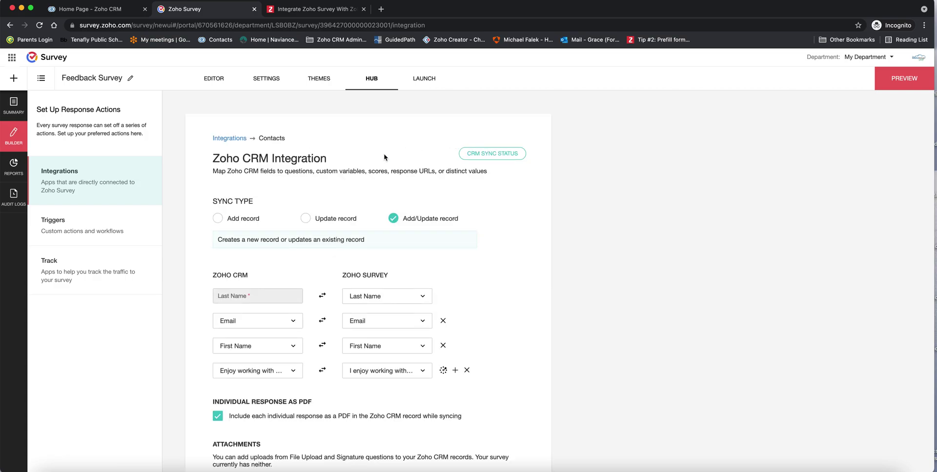
{"action": "scroll", "coordinate": [253, 156], "scroll_direction": "down", "scroll_amount": 1}
{"action": "scroll", "coordinate": [306, 247], "scroll_direction": "down", "scroll_amount": 2}
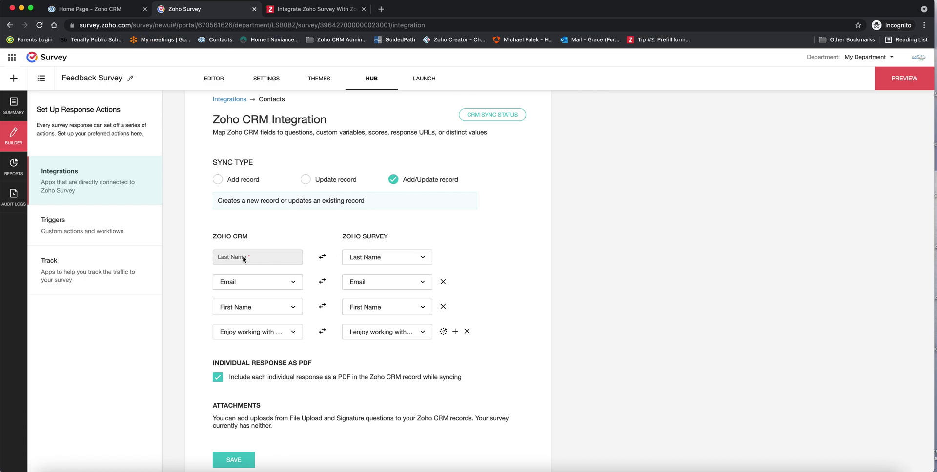
{"action": "left_click", "coordinate": [255, 262]}
{"action": "scroll", "coordinate": [267, 300], "scroll_direction": "down", "scroll_amount": 1}
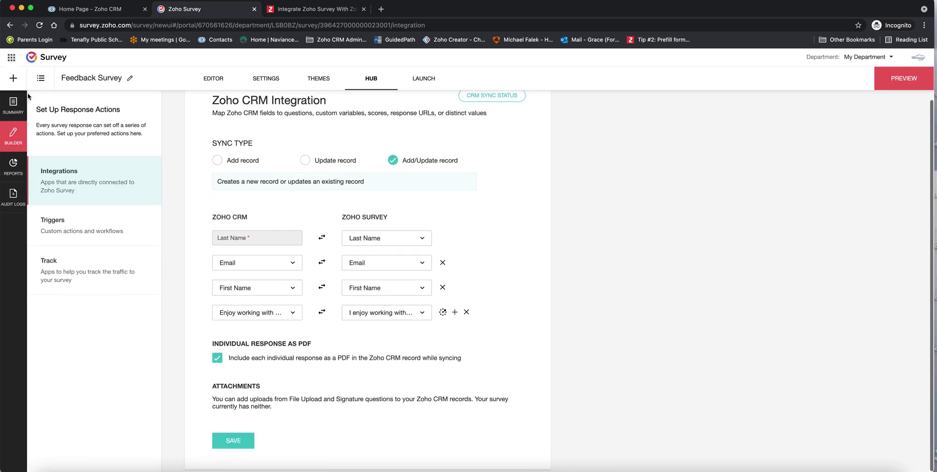
{"action": "left_click", "coordinate": [408, 315]}
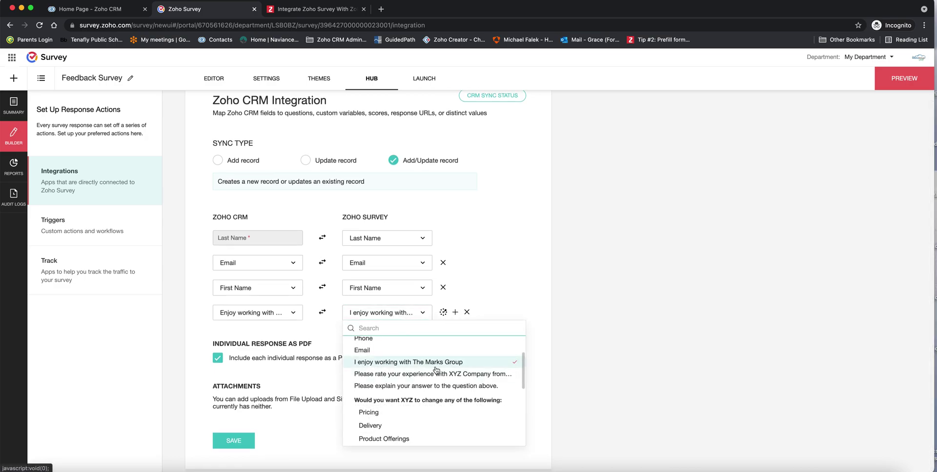
{"action": "left_click", "coordinate": [529, 330]}
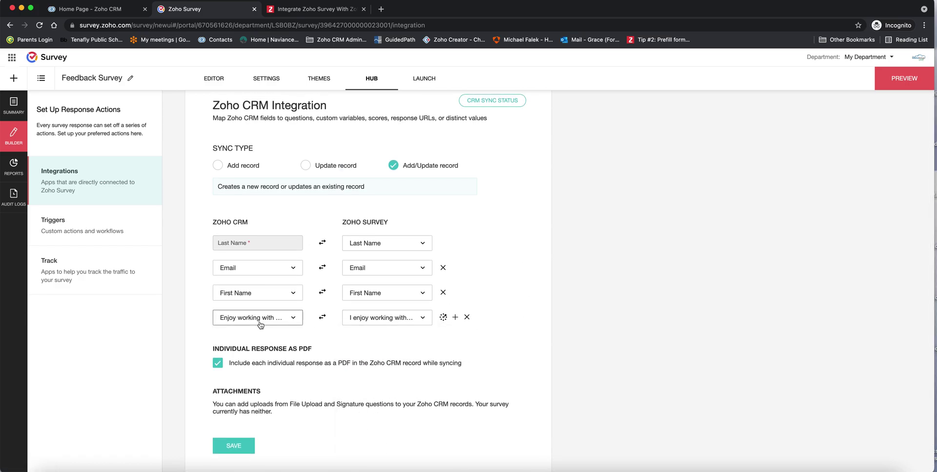
{"action": "left_click", "coordinate": [293, 318]}
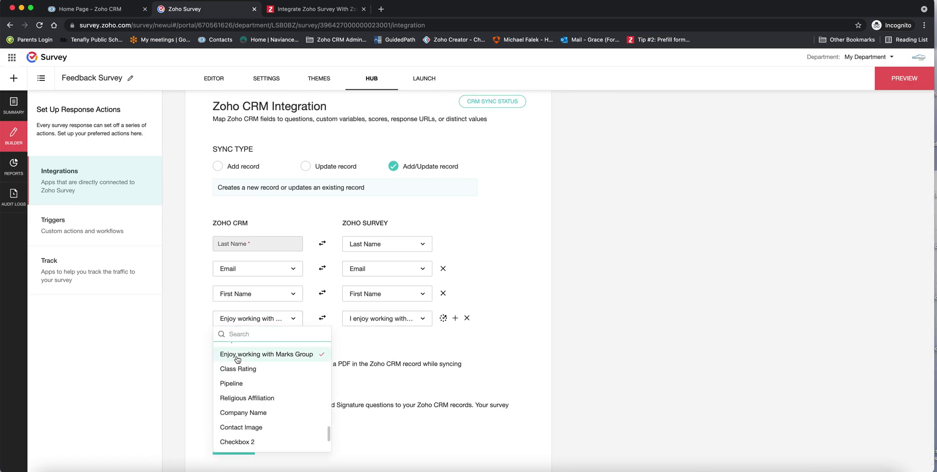
{"action": "left_click", "coordinate": [367, 335]}
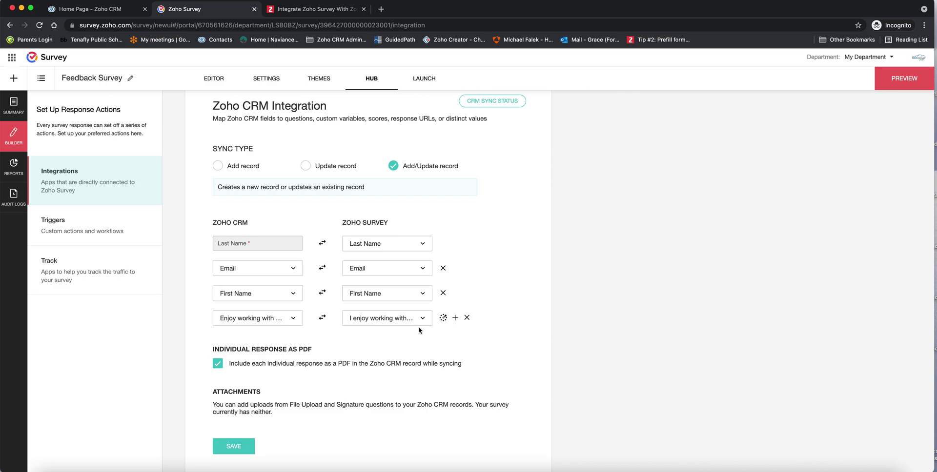
Map the Marks Group question's Yes and No options to the matching CRM values
{"action": "left_click", "coordinate": [443, 321]}
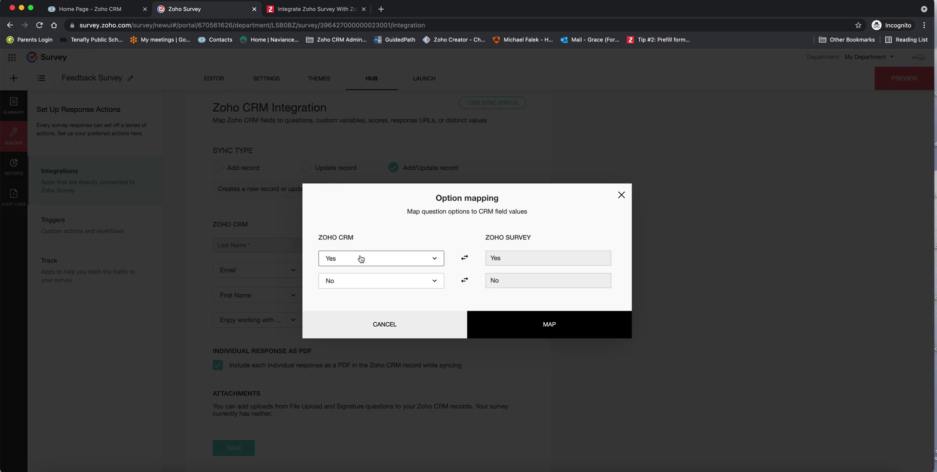
{"action": "left_click", "coordinate": [543, 334]}
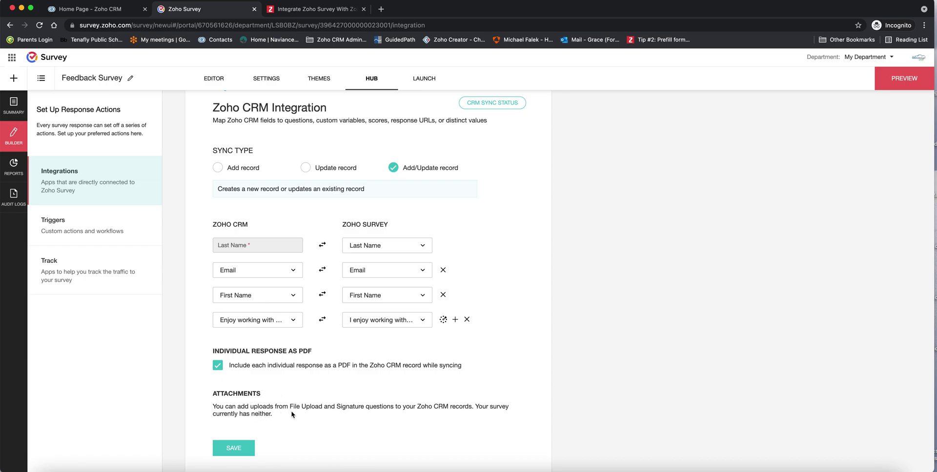
Save the Contacts integration mapping and go back to the survey Summary page
{"action": "left_click", "coordinate": [235, 447]}
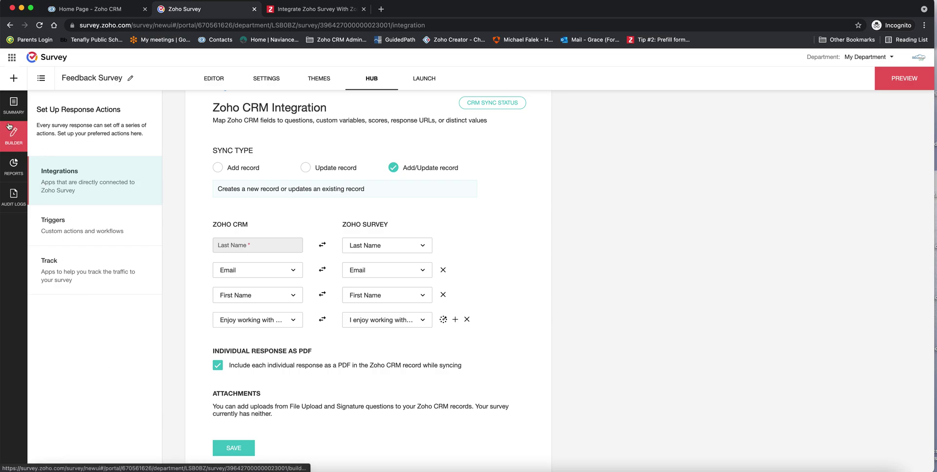
{"action": "left_click", "coordinate": [13, 107]}
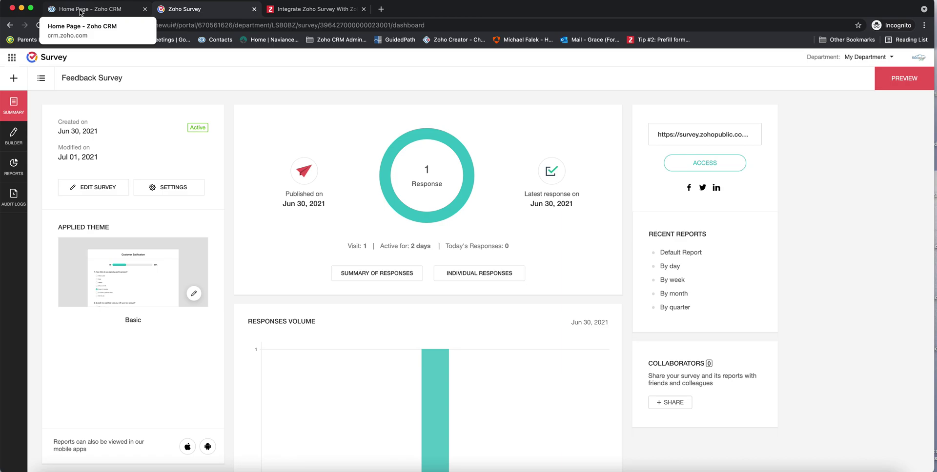
In Zoho CRM, open a contact from Contacts and view its Zoho Survey related list
{"action": "left_click", "coordinate": [81, 12]}
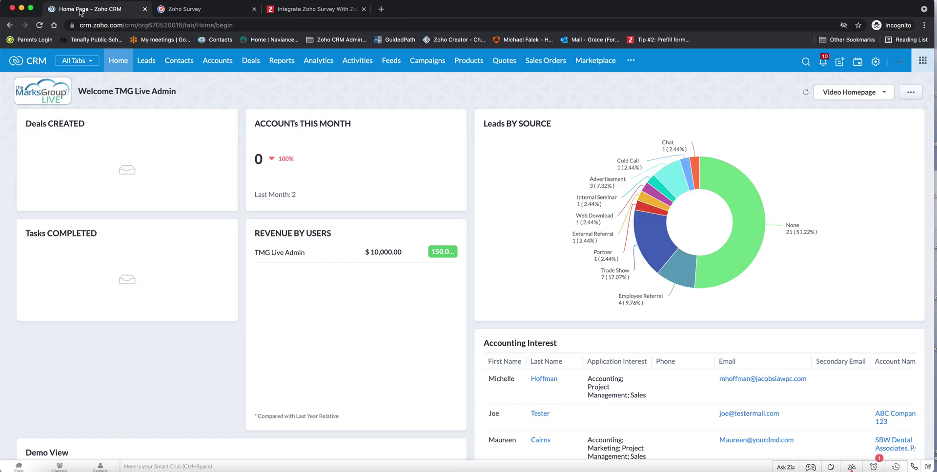
{"action": "left_click", "coordinate": [186, 65]}
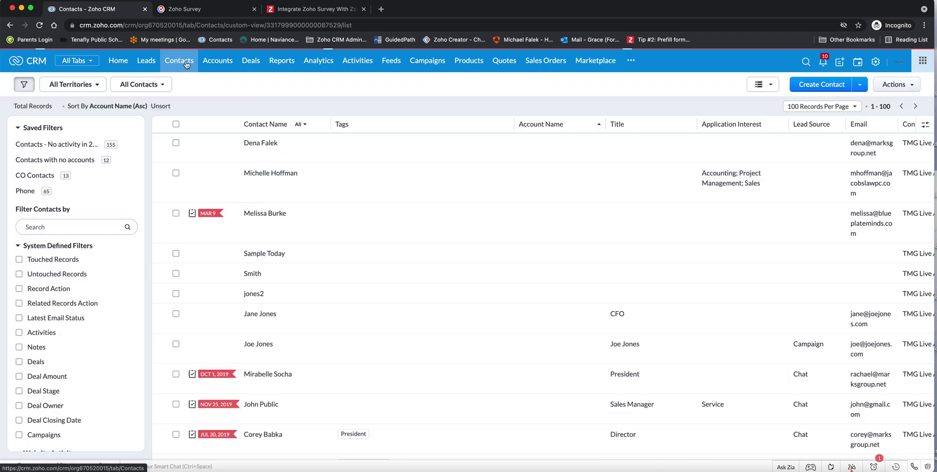
{"action": "left_click", "coordinate": [260, 143]}
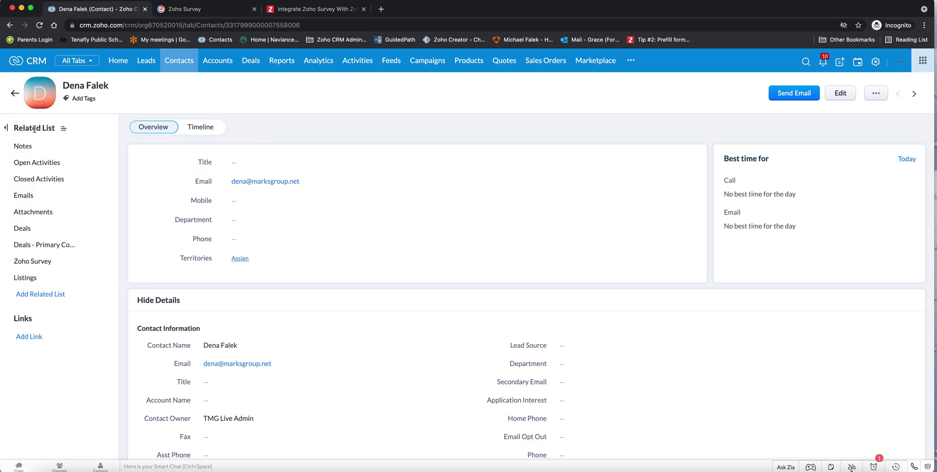
{"action": "left_click", "coordinate": [33, 262]}
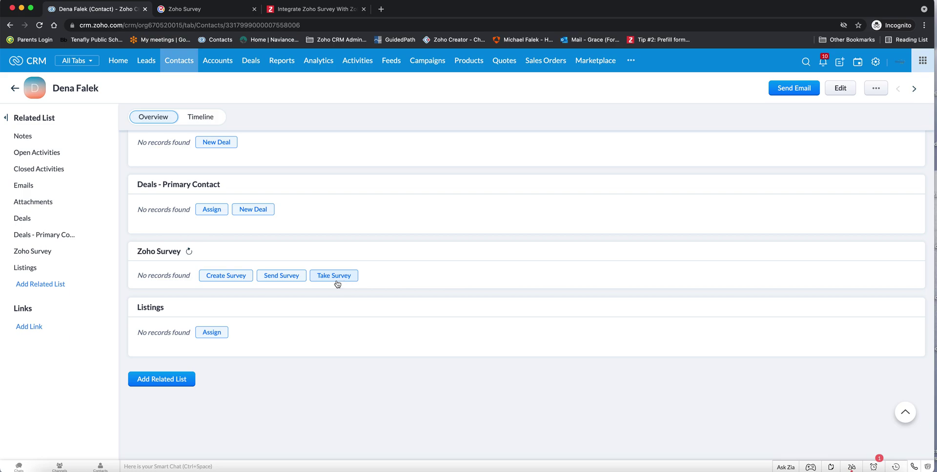
Start sending a survey to the contact, select the Feedback Survey and preview it
{"action": "left_click", "coordinate": [282, 275]}
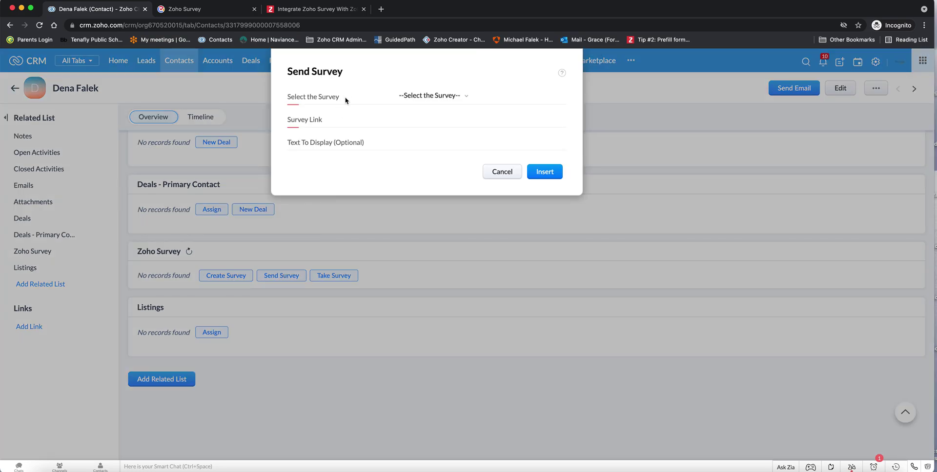
{"action": "left_click", "coordinate": [464, 97]}
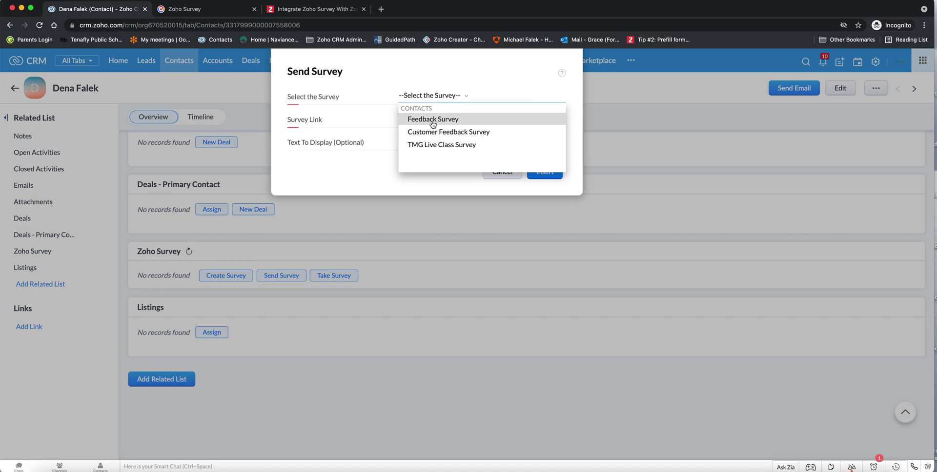
{"action": "left_click", "coordinate": [432, 120]}
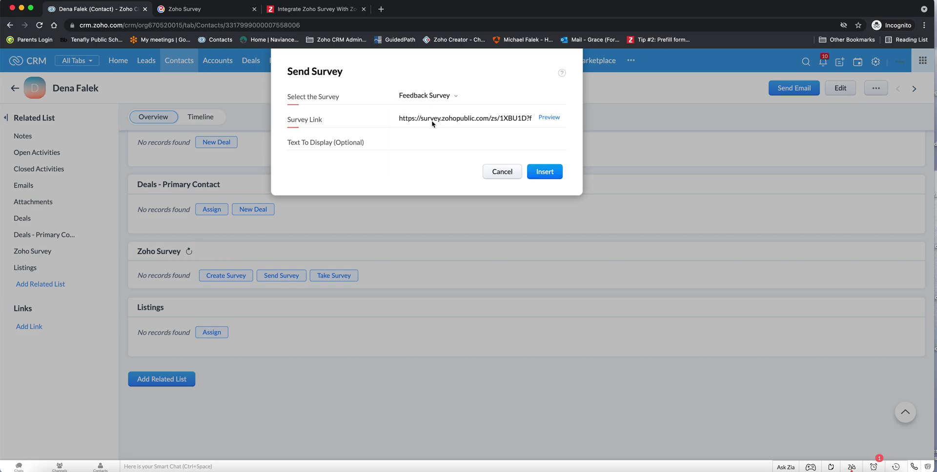
{"action": "left_click", "coordinate": [550, 119]}
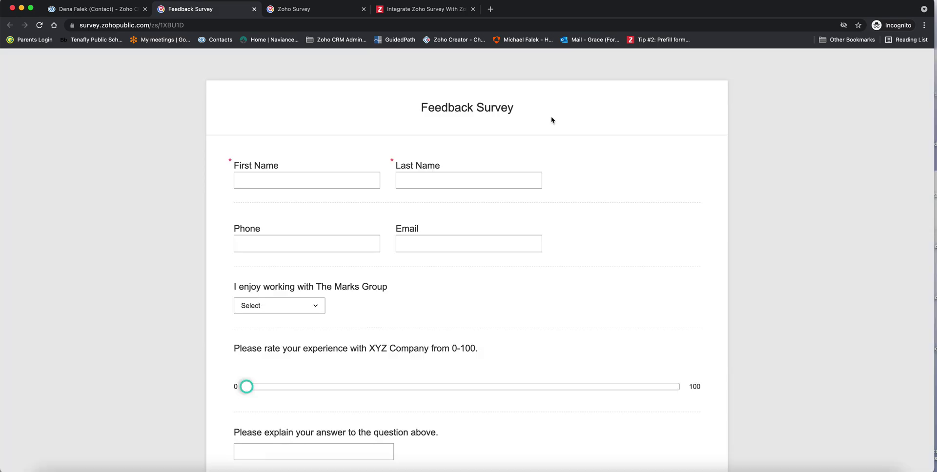
{"action": "left_click", "coordinate": [83, 8]}
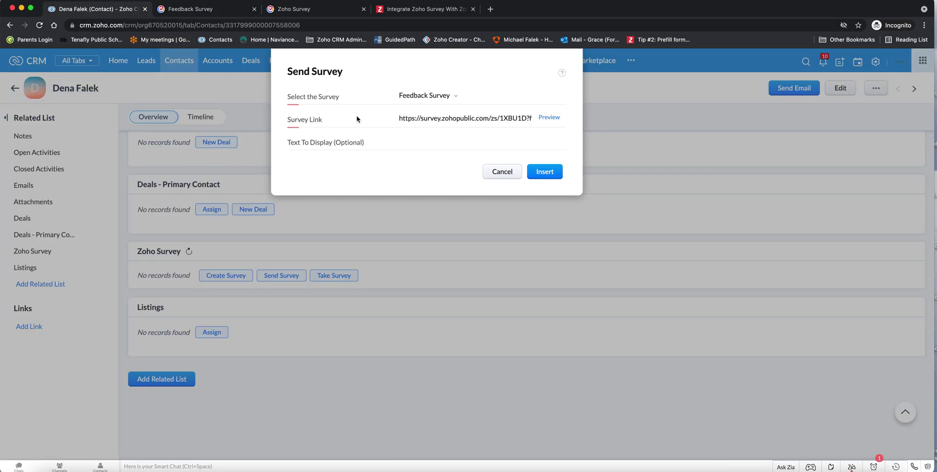
Enter 'Please Take Our Feedback Survey' as the survey link's display text
{"action": "left_click", "coordinate": [427, 144]}
{"action": "type", "text": "Please Take Our Feedback Survey"}
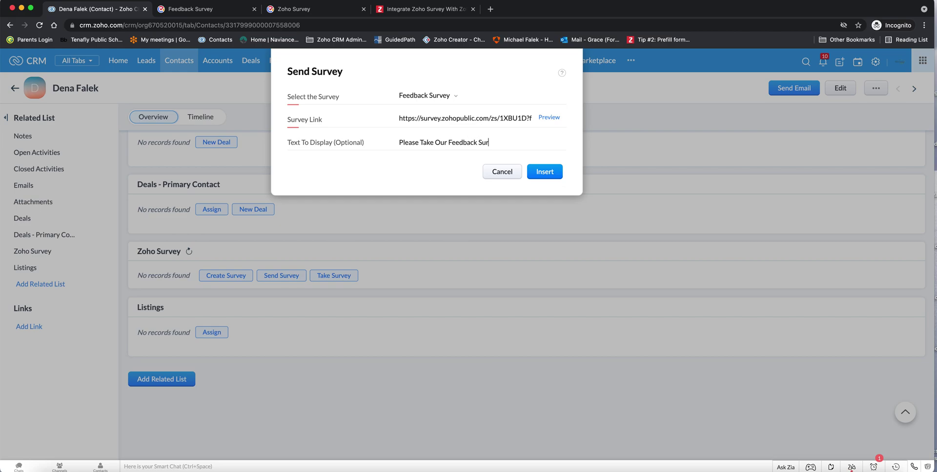
Insert the survey link into a new email and enter the subject 'Survey'
{"action": "left_click", "coordinate": [544, 173]}
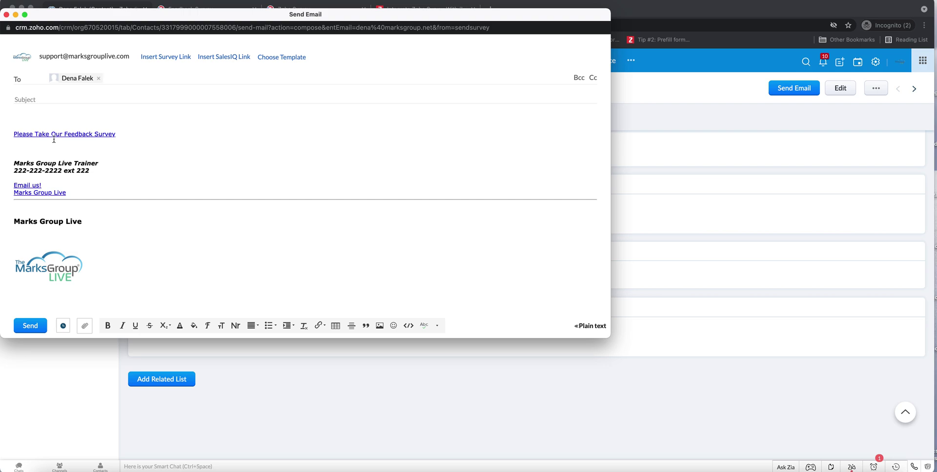
{"action": "left_click", "coordinate": [75, 97]}
{"action": "type", "text": "Survey"}
Send the survey email, then start a new email and cancel the Insert Survey Link dialog
{"action": "left_click", "coordinate": [28, 326]}
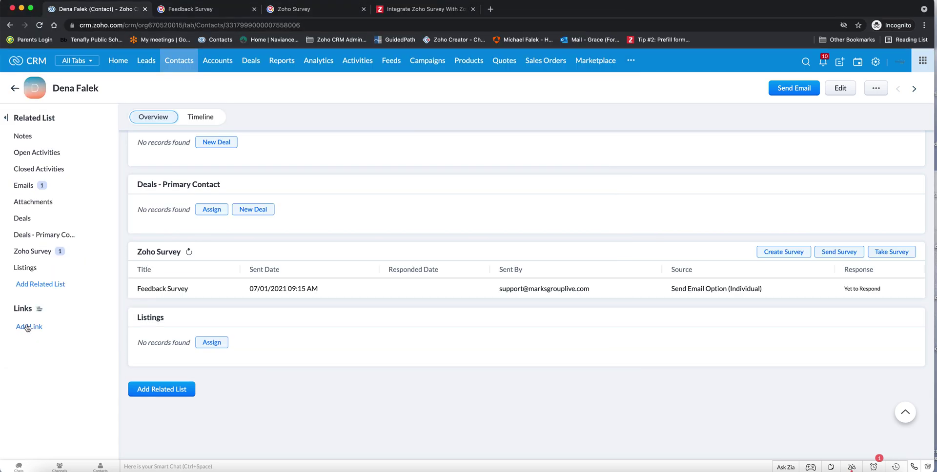
{"action": "mouse_move", "coordinate": [104, 189]}
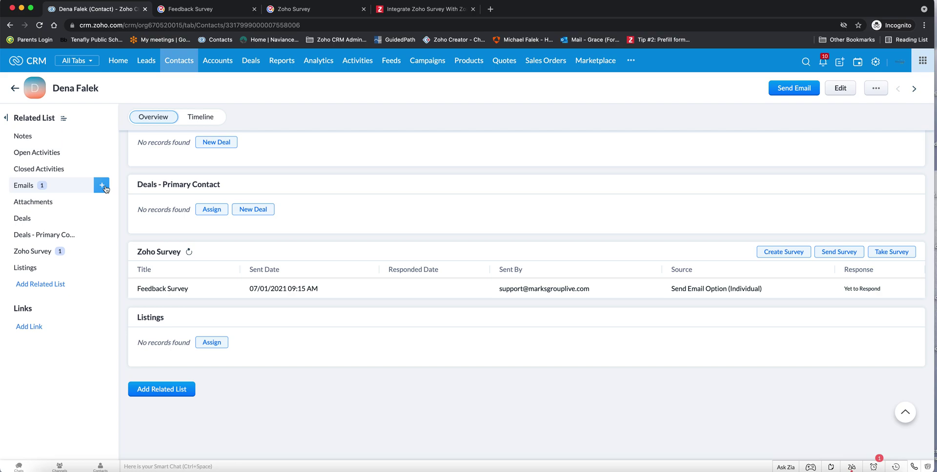
{"action": "left_click", "coordinate": [781, 90]}
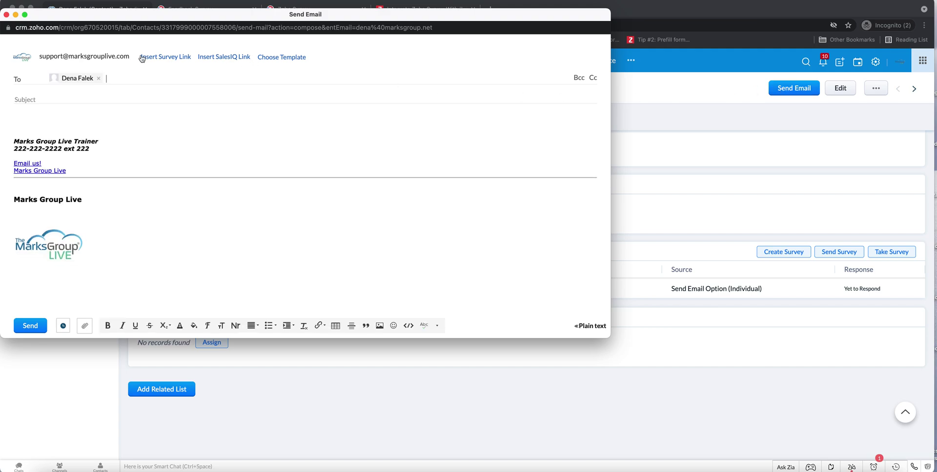
{"action": "left_click", "coordinate": [172, 61]}
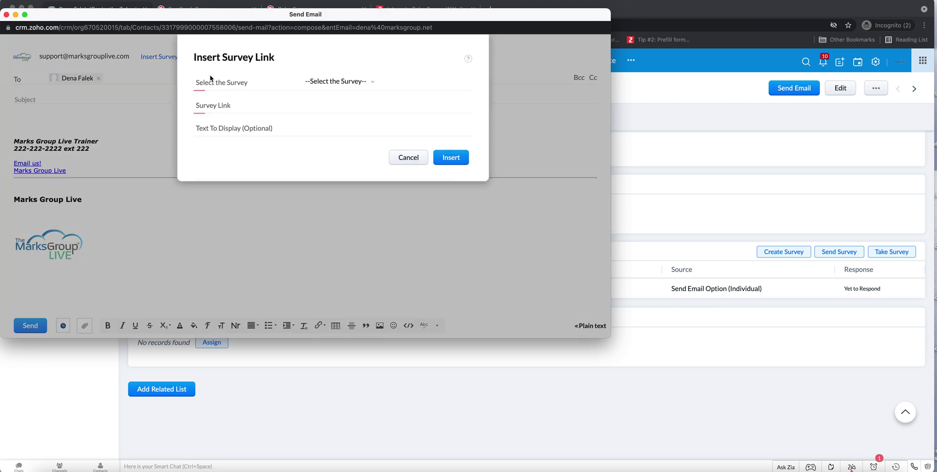
{"action": "left_click", "coordinate": [375, 83]}
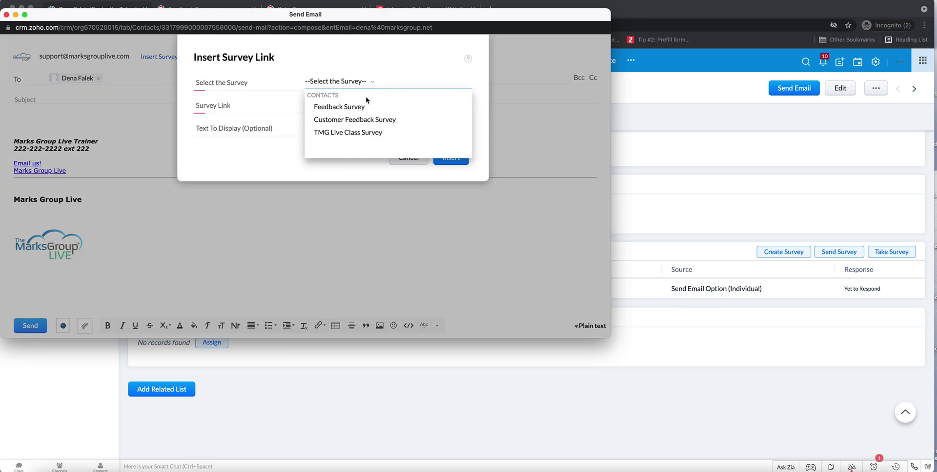
{"action": "left_click", "coordinate": [409, 161]}
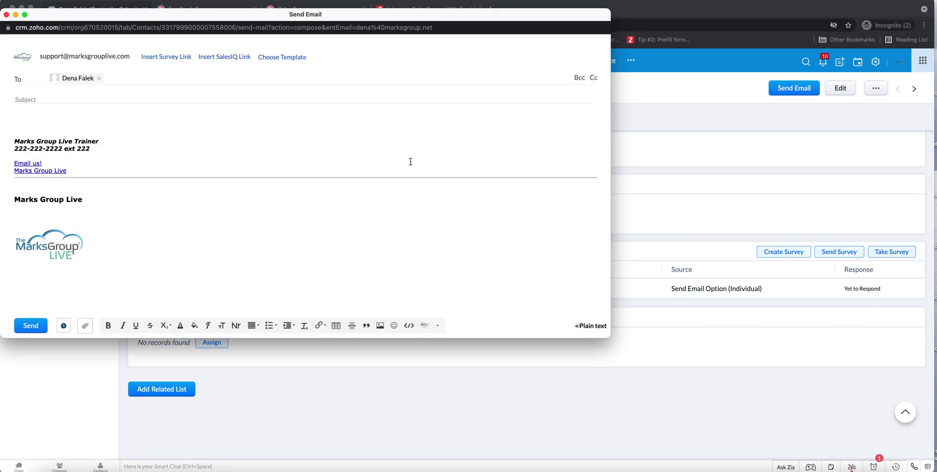
Close the unused Send Email draft window
{"action": "left_click", "coordinate": [7, 15]}
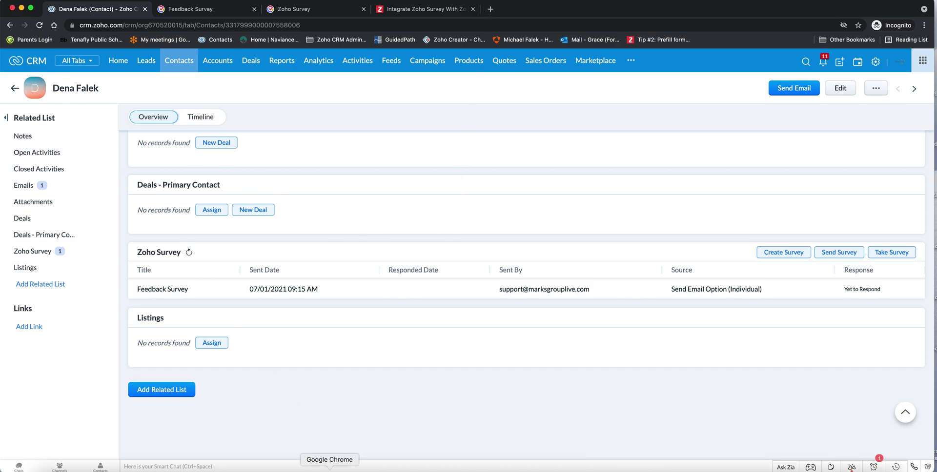
Refresh the Gmail inbox and open the newly arrived Survey email
{"action": "left_click", "coordinate": [842, 470]}
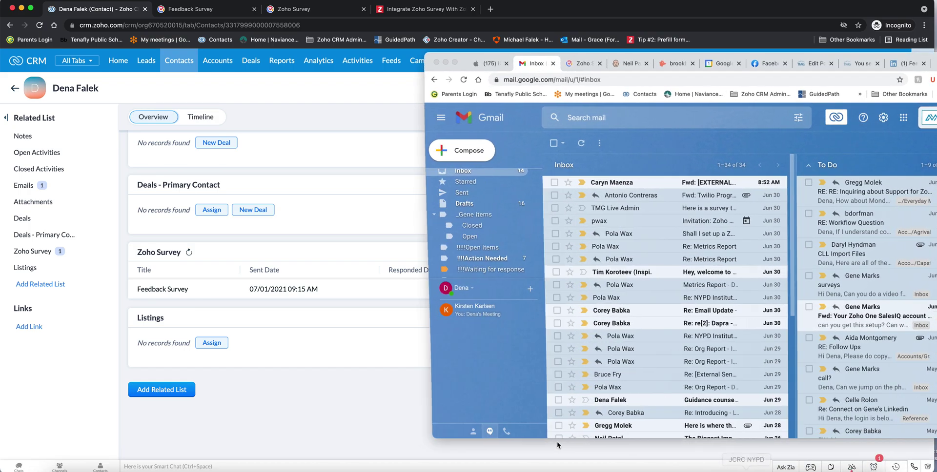
{"action": "left_click", "coordinate": [581, 143]}
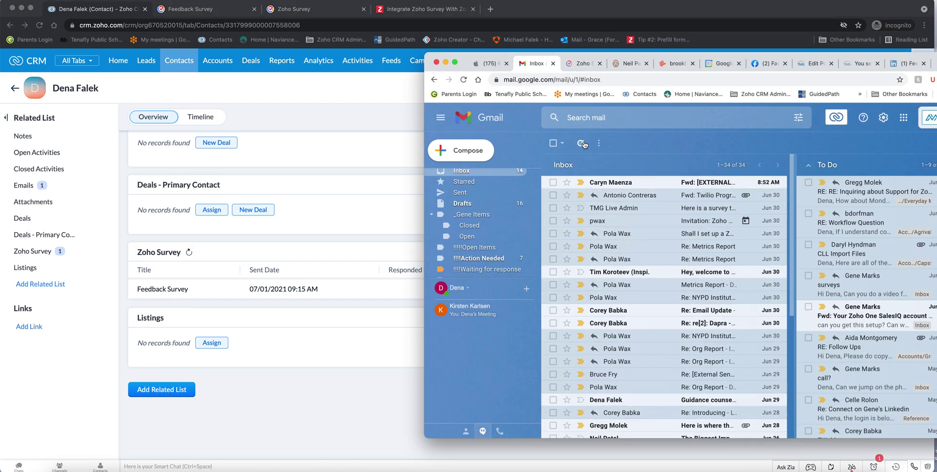
{"action": "left_click", "coordinate": [638, 185]}
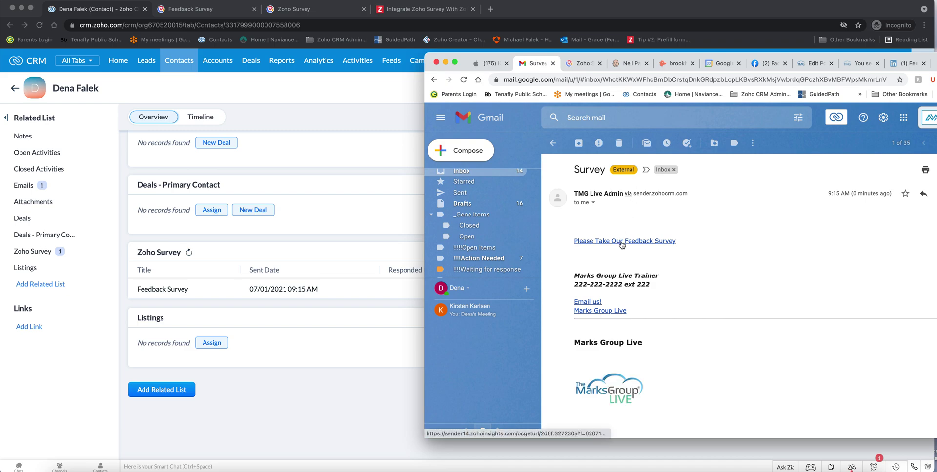
Follow the email's Please Take Our Feedback Survey link to the form
{"action": "left_click_drag", "start_coordinate": [531, 62], "coordinate": [172, 57]}
{"action": "left_click", "coordinate": [659, 79]}
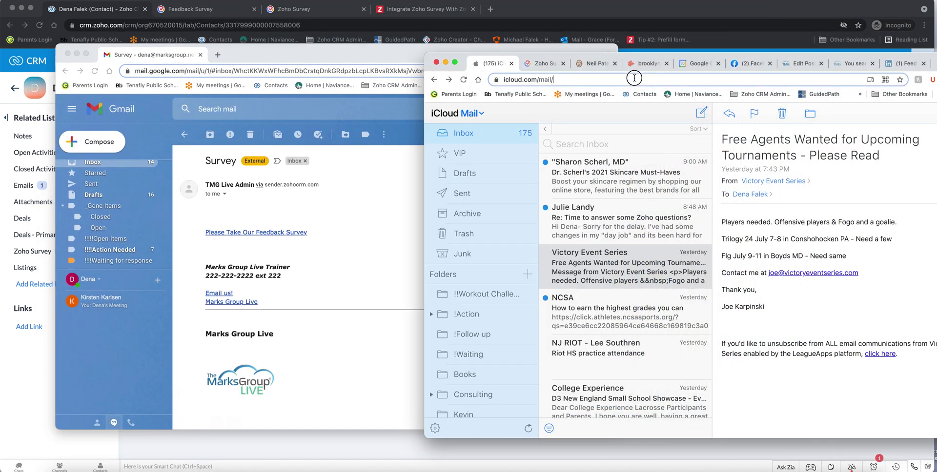
{"action": "left_click", "coordinate": [445, 62]}
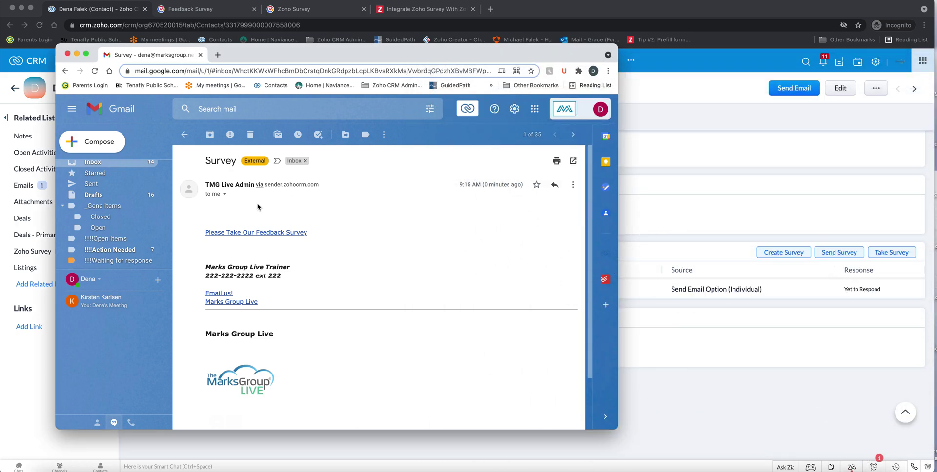
{"action": "left_click", "coordinate": [263, 234]}
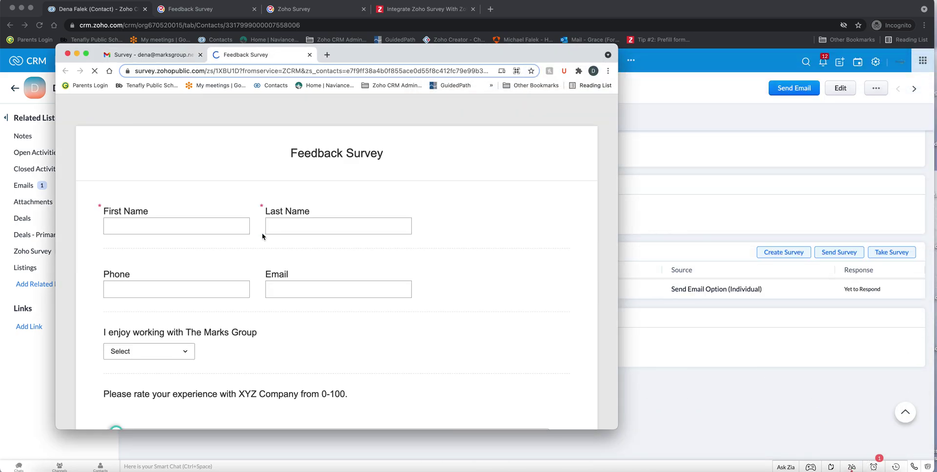
Autofill the contact's name, retype the email address and clear the Phone field
{"action": "left_click", "coordinate": [193, 227]}
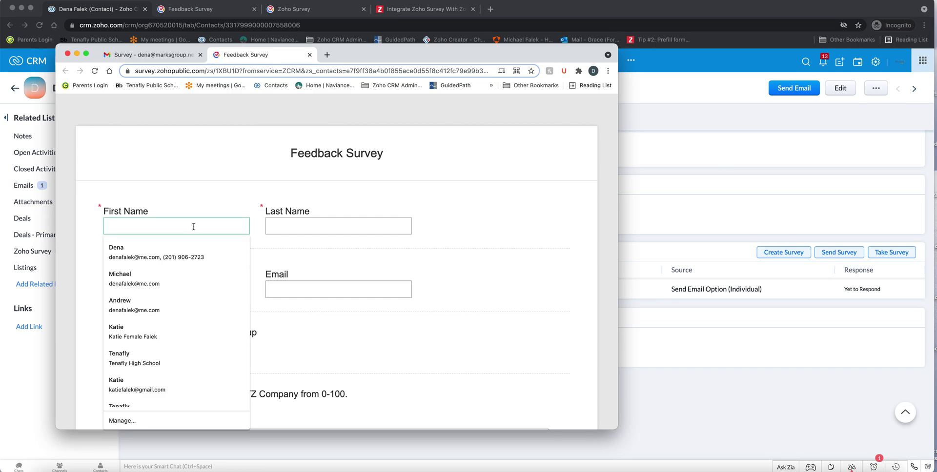
{"action": "left_click", "coordinate": [181, 249]}
{"action": "left_click", "coordinate": [349, 291]}
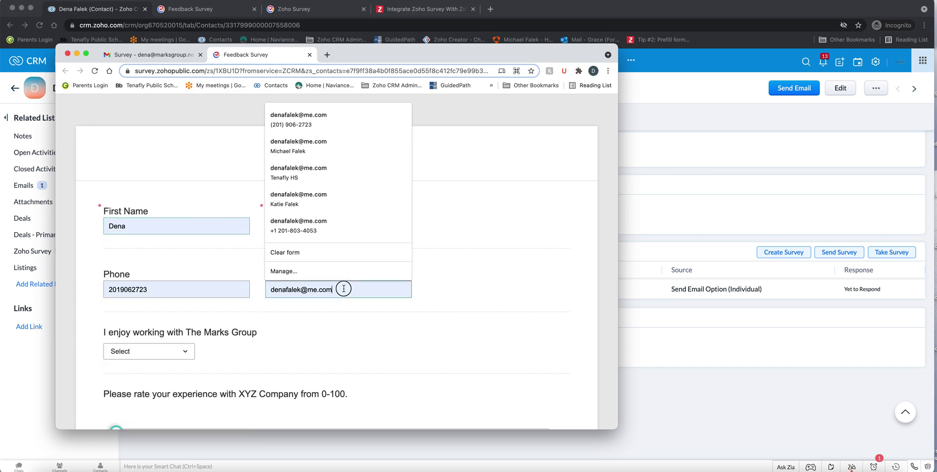
{"action": "left_click_drag", "start_coordinate": [347, 290], "coordinate": [259, 292]}
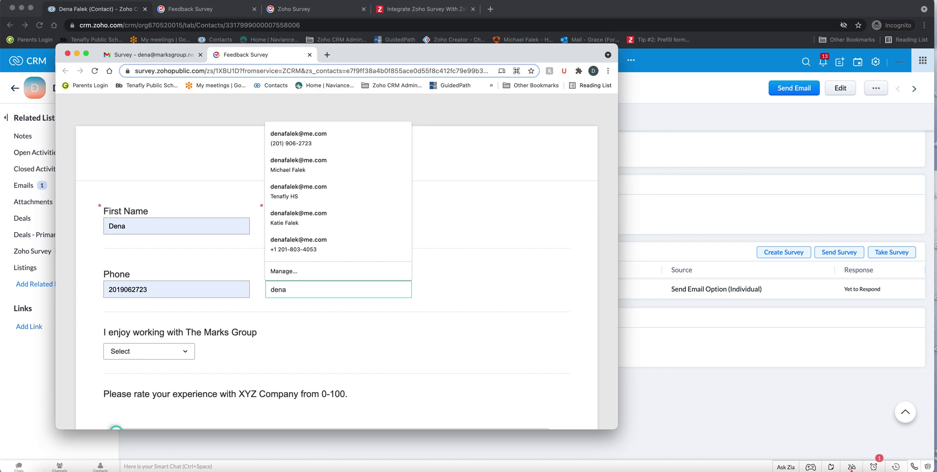
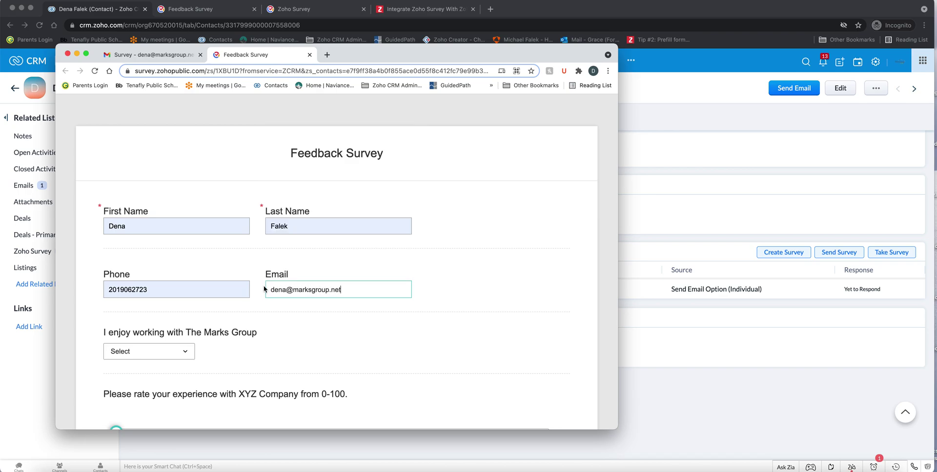
{"action": "left_click_drag", "start_coordinate": [193, 286], "coordinate": [105, 289]}
{"action": "key", "text": "BackSpace"}
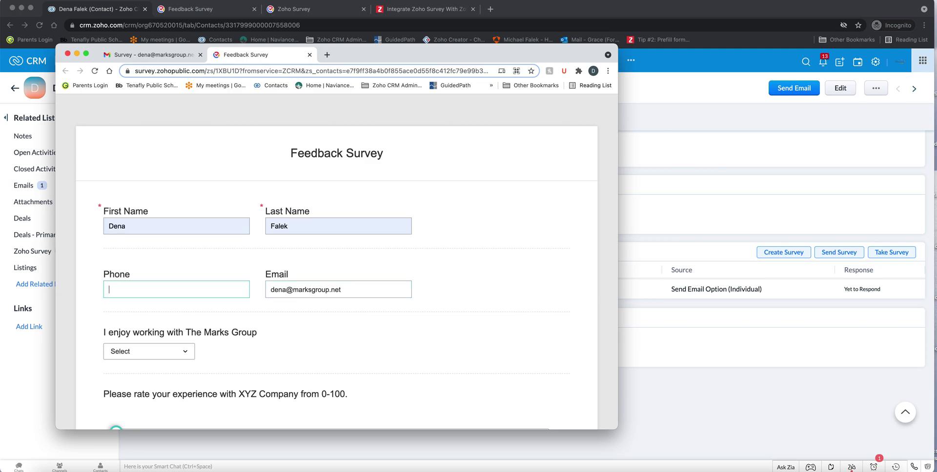
Answer Yes to enjoying working with The Marks Group and set the rating to 78
{"action": "left_click", "coordinate": [168, 351]}
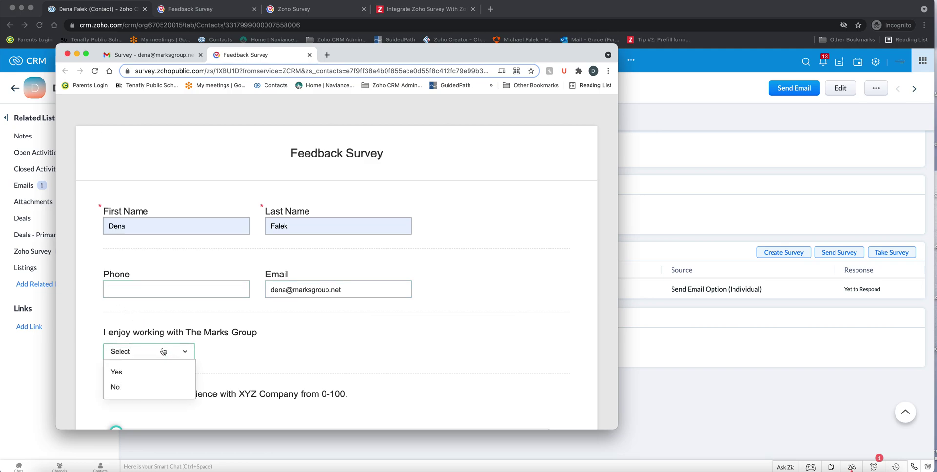
{"action": "left_click", "coordinate": [156, 378]}
{"action": "scroll", "coordinate": [244, 358], "scroll_direction": "down", "scroll_amount": 4}
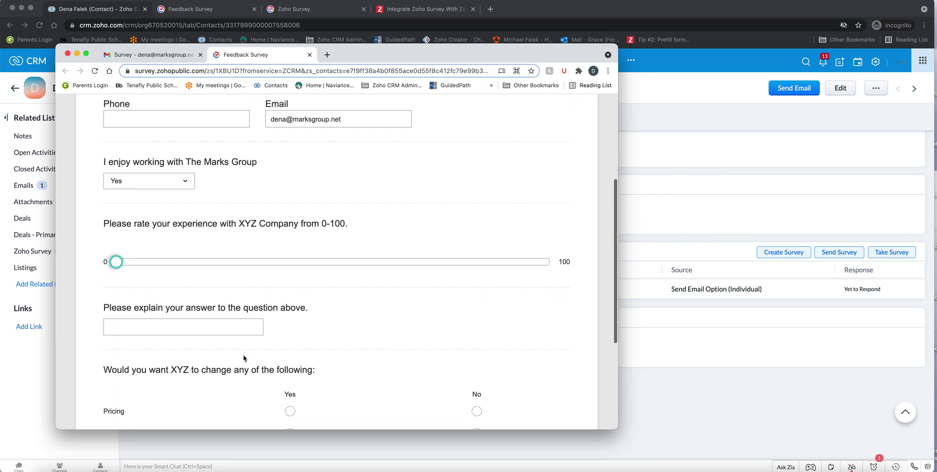
{"action": "left_click_drag", "start_coordinate": [116, 262], "coordinate": [454, 262]}
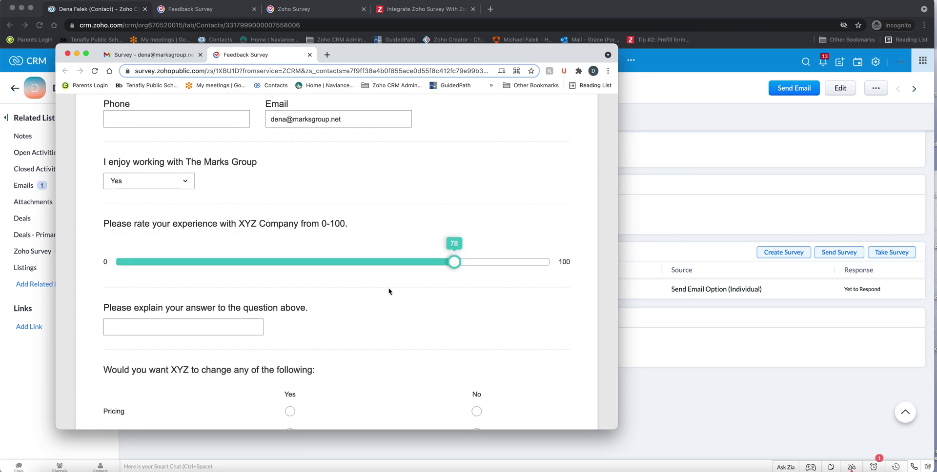
{"action": "left_click", "coordinate": [205, 330]}
Answer Yes for Pricing, Delivery, Product Offerings and Customer Service, then submit the response
{"action": "scroll", "coordinate": [403, 286], "scroll_direction": "down", "scroll_amount": 4}
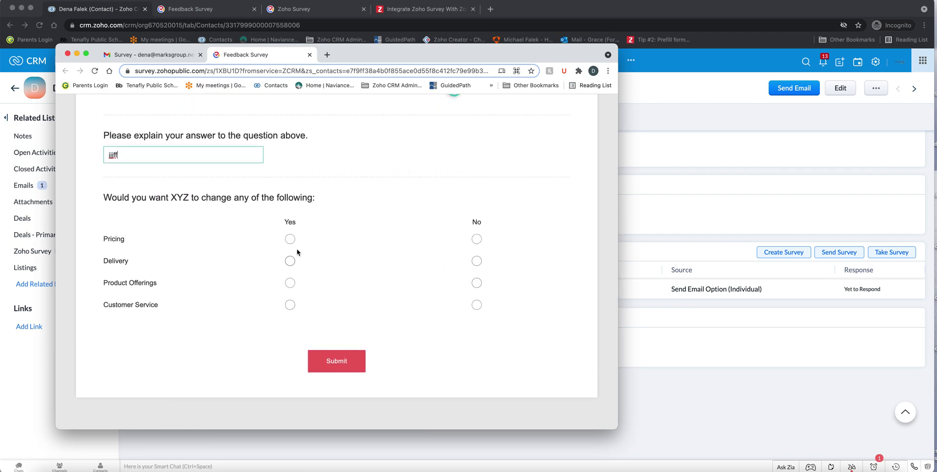
{"action": "left_click", "coordinate": [293, 239]}
{"action": "left_click", "coordinate": [291, 261]}
{"action": "left_click", "coordinate": [290, 284]}
{"action": "left_click", "coordinate": [292, 303]}
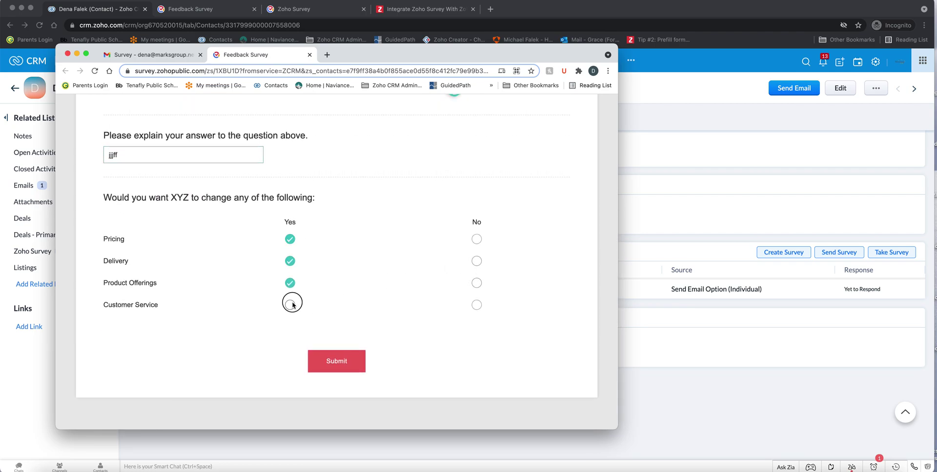
{"action": "left_click", "coordinate": [341, 365]}
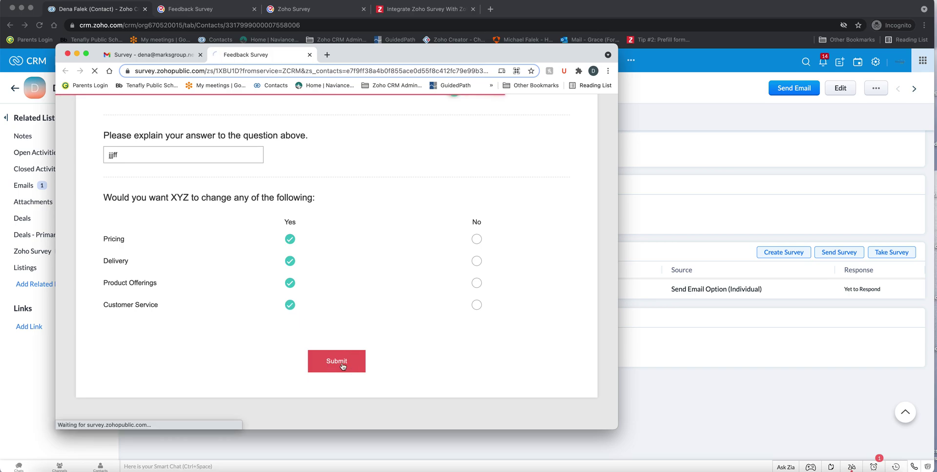
{"action": "left_click", "coordinate": [67, 53]}
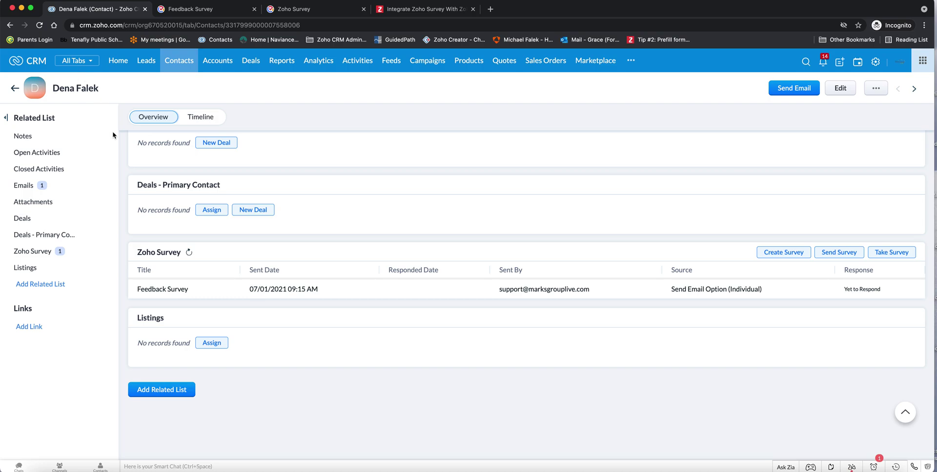
Reload the contact and review its Feedback Survey response from the Zoho Survey section
{"action": "left_click", "coordinate": [39, 25]}
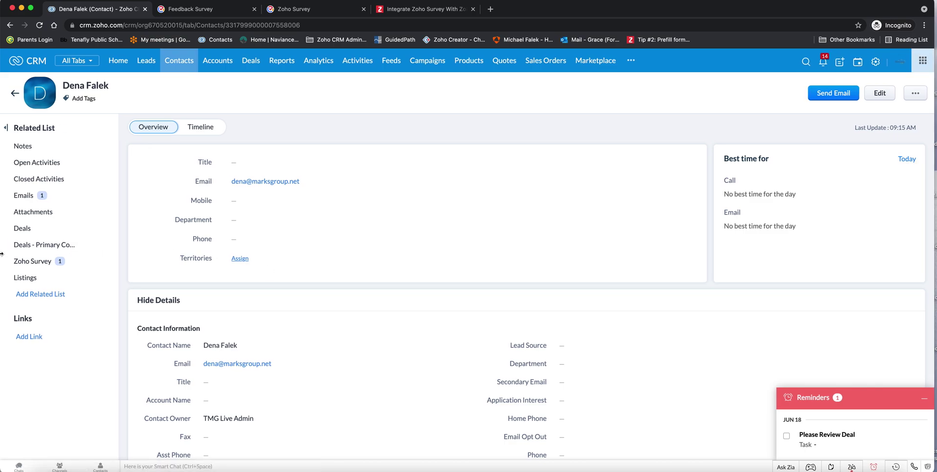
{"action": "left_click", "coordinate": [35, 262]}
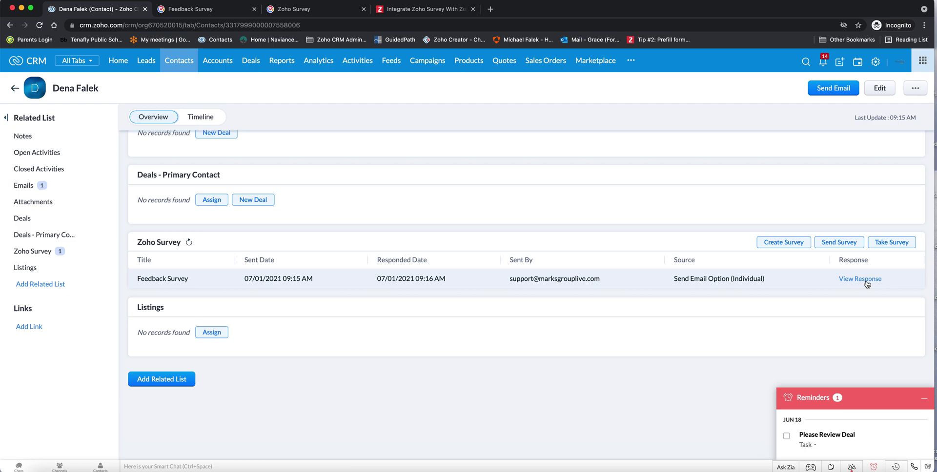
{"action": "left_click", "coordinate": [857, 281]}
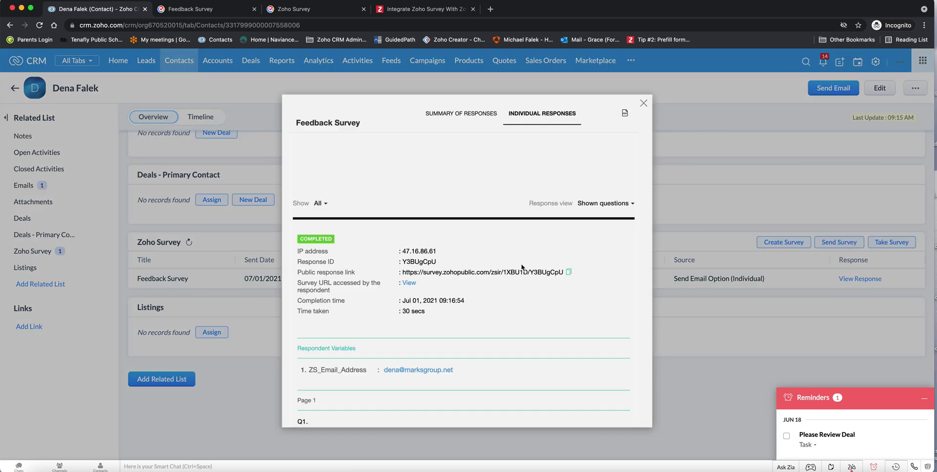
{"action": "scroll", "coordinate": [524, 285], "scroll_direction": "down", "scroll_amount": 5}
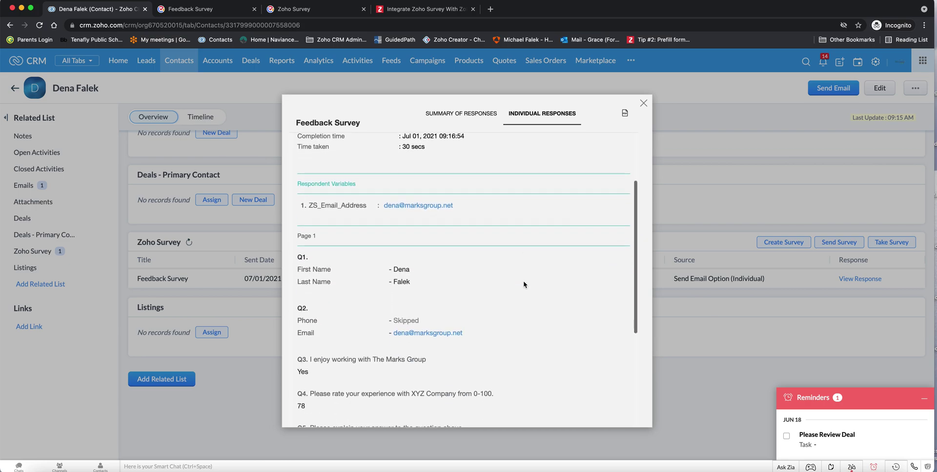
{"action": "left_click", "coordinate": [644, 103]}
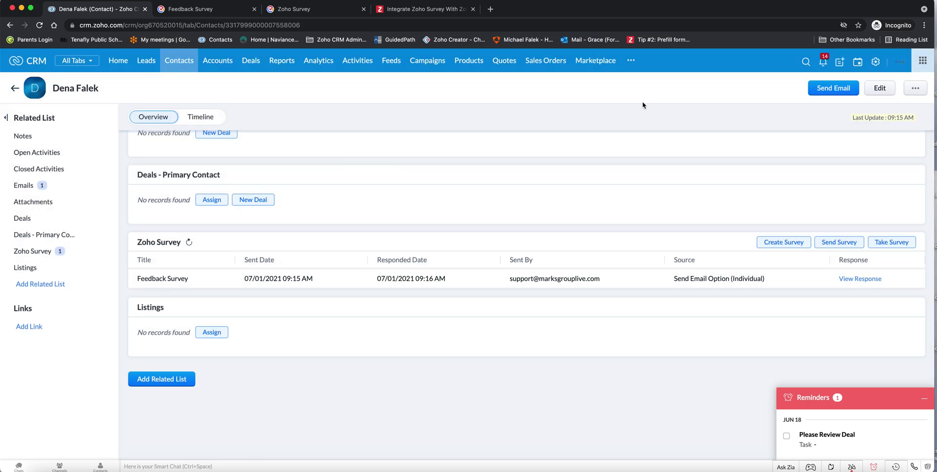
Minimize the reminders panel, reload the contact, and check 'Enjoy working with Marks Group' shows Yes
{"action": "scroll", "coordinate": [596, 199], "scroll_direction": "up", "scroll_amount": 4}
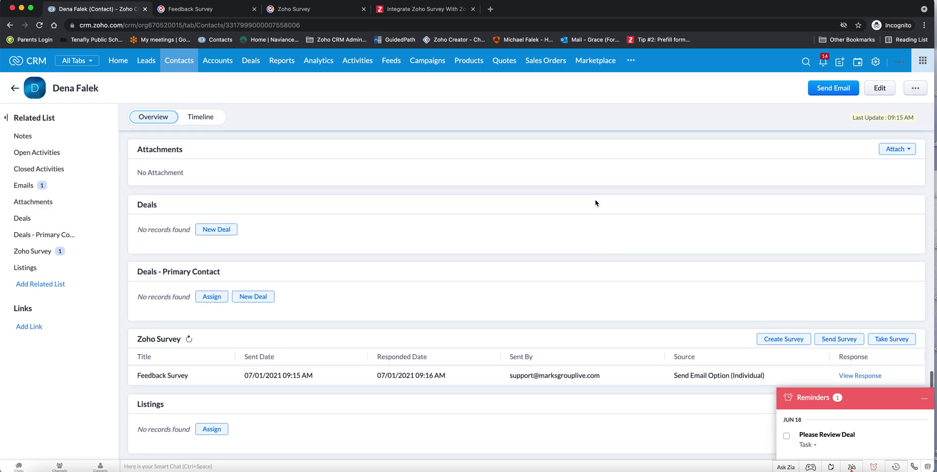
{"action": "scroll", "coordinate": [595, 203], "scroll_direction": "up", "scroll_amount": 2}
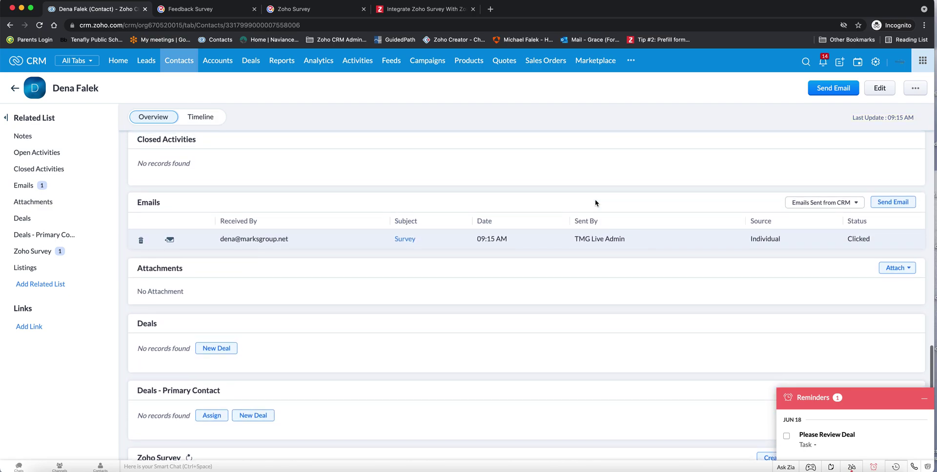
{"action": "scroll", "coordinate": [595, 203], "scroll_direction": "up", "scroll_amount": 2}
{"action": "mouse_move", "coordinate": [861, 382]}
{"action": "left_click", "coordinate": [924, 398]}
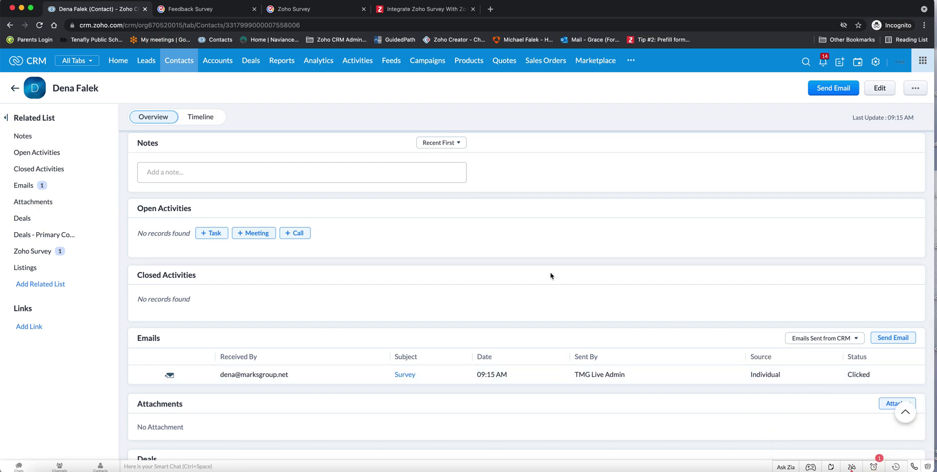
{"action": "scroll", "coordinate": [551, 275], "scroll_direction": "up", "scroll_amount": 1}
{"action": "scroll", "coordinate": [550, 276], "scroll_direction": "up", "scroll_amount": 6}
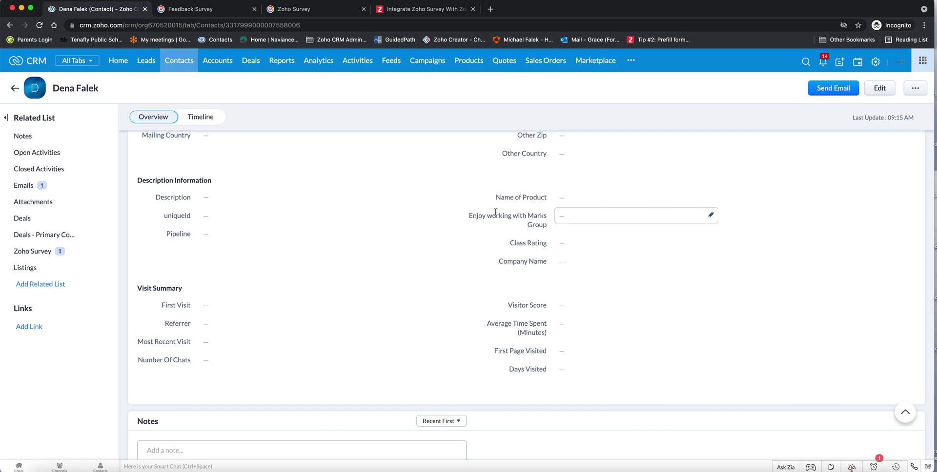
{"action": "left_click", "coordinate": [39, 24]}
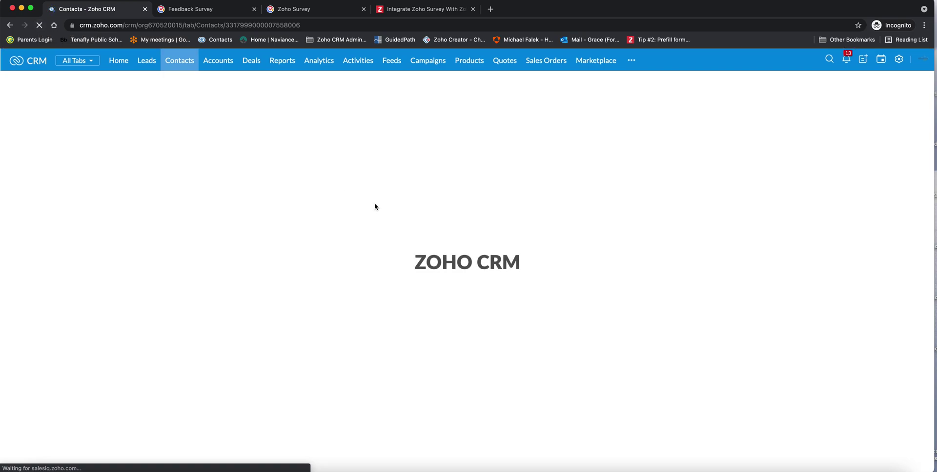
{"action": "scroll", "coordinate": [459, 280], "scroll_direction": "down", "scroll_amount": 10}
{"action": "scroll", "coordinate": [462, 286], "scroll_direction": "down", "scroll_amount": 3}
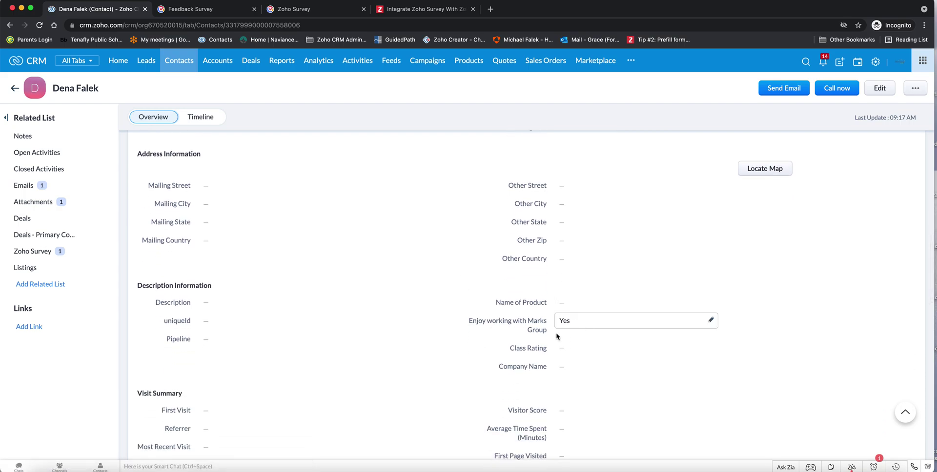
Close the public Feedback Survey form and return to the Zoho Survey dashboard
{"action": "left_click", "coordinate": [239, 14]}
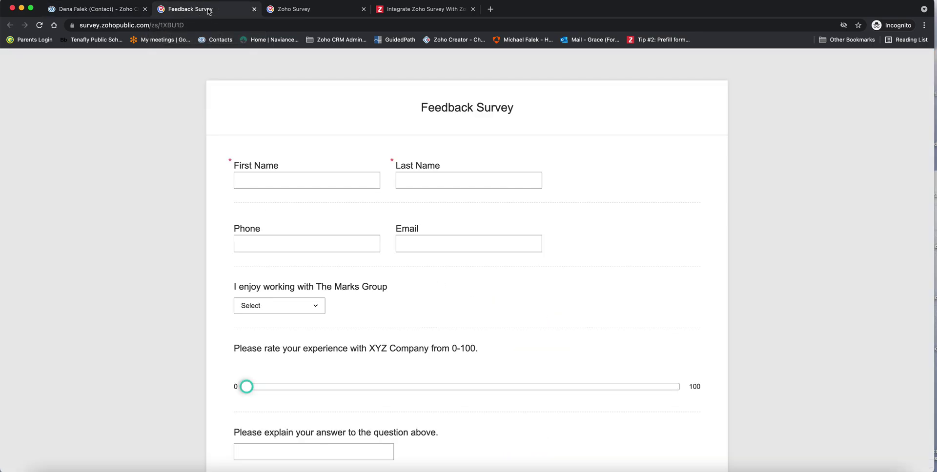
{"action": "left_click", "coordinate": [254, 9]}
{"action": "left_click", "coordinate": [202, 12]}
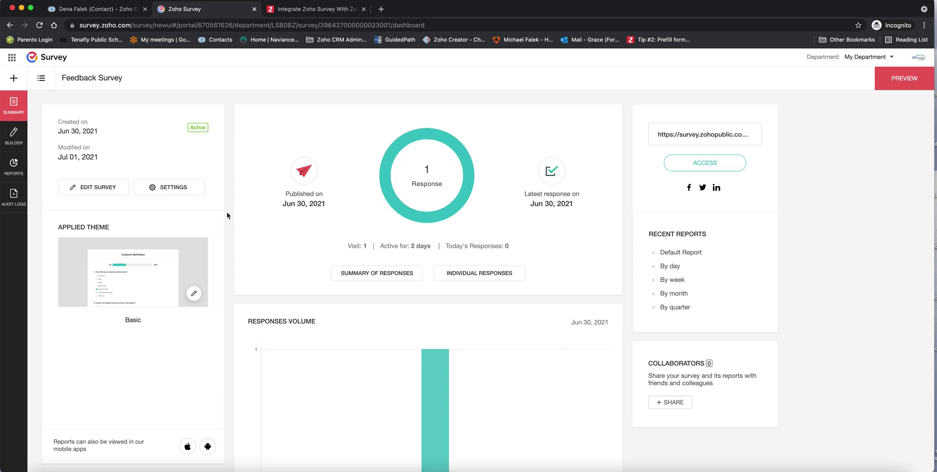
Filter the Feedback Survey report to Today's Responses
{"action": "left_click", "coordinate": [14, 167]}
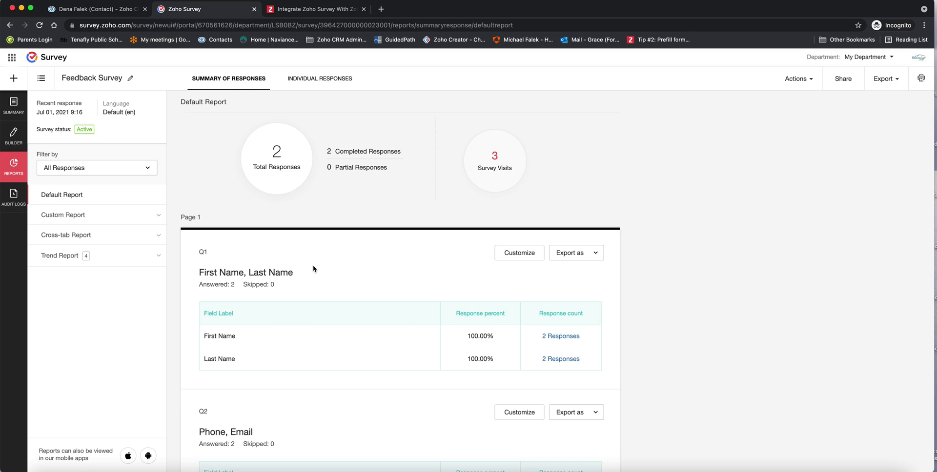
{"action": "scroll", "coordinate": [312, 269], "scroll_direction": "down", "scroll_amount": 1}
{"action": "scroll", "coordinate": [313, 269], "scroll_direction": "down", "scroll_amount": 2}
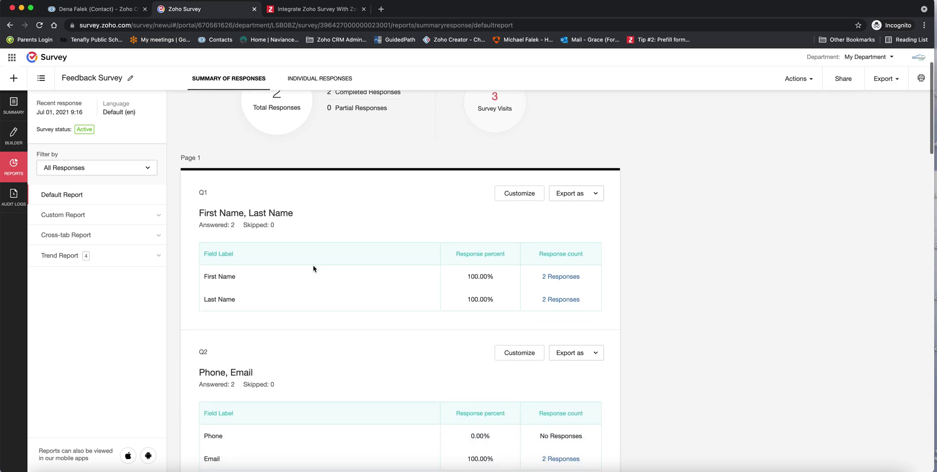
{"action": "scroll", "coordinate": [313, 269], "scroll_direction": "down", "scroll_amount": 8}
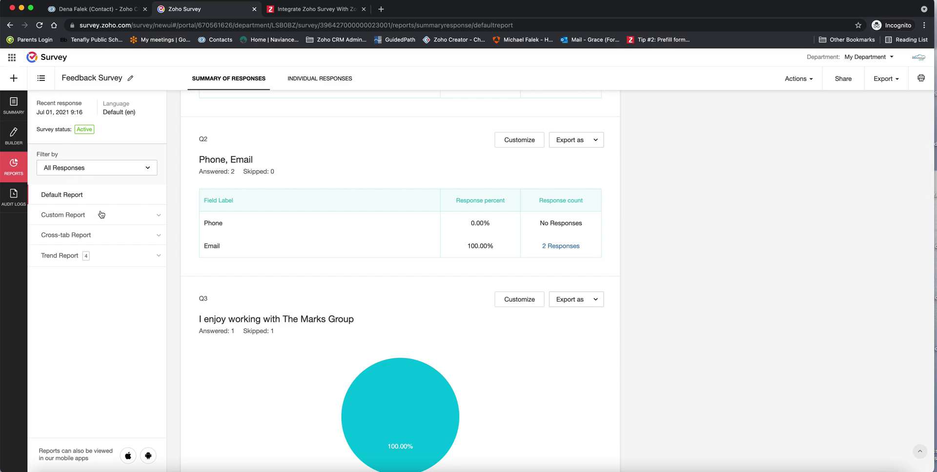
{"action": "left_click", "coordinate": [96, 169]}
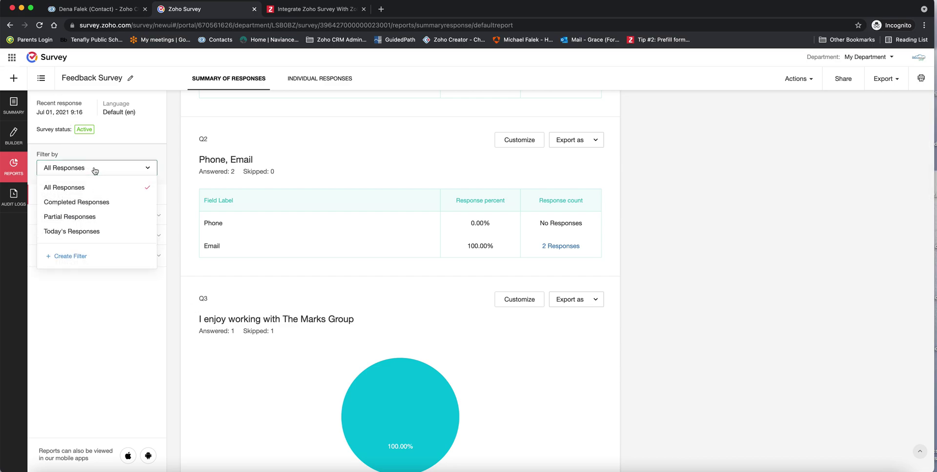
{"action": "left_click", "coordinate": [75, 232]}
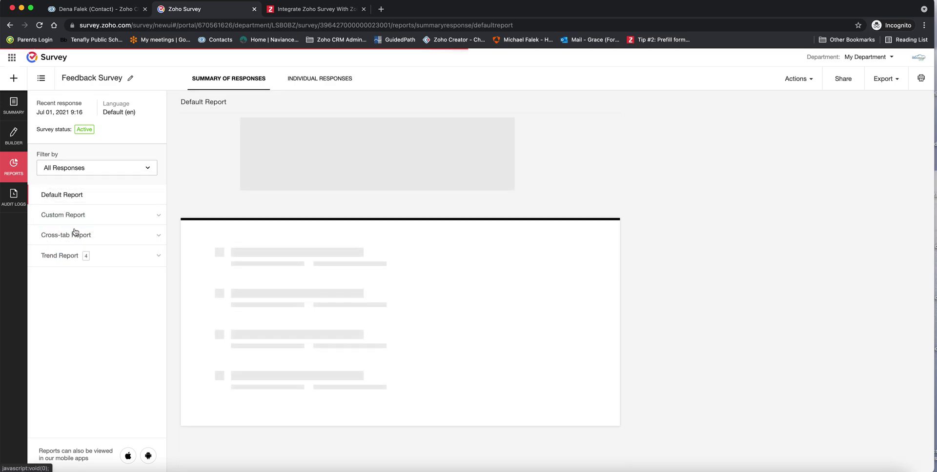
{"action": "scroll", "coordinate": [347, 352], "scroll_direction": "down", "scroll_amount": 7}
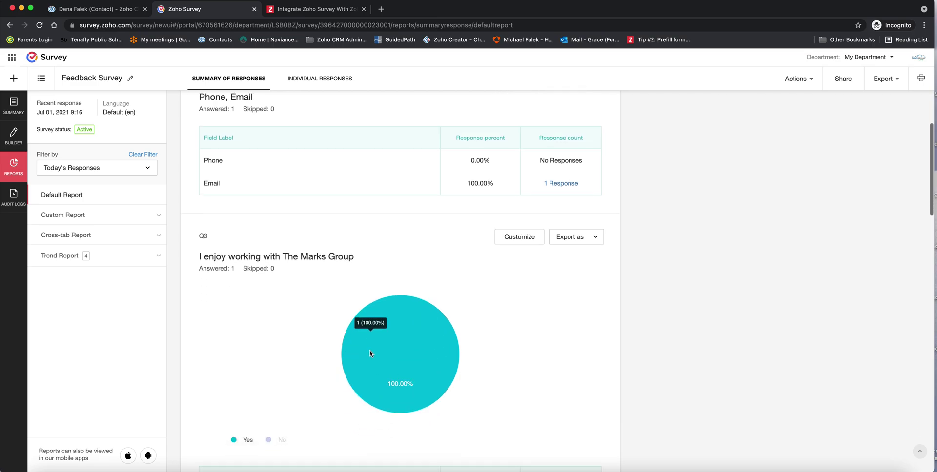
Check the contact's Attachments for Feedback_Survey.pdf, then return to the Zoho Survey report
{"action": "left_click", "coordinate": [83, 8]}
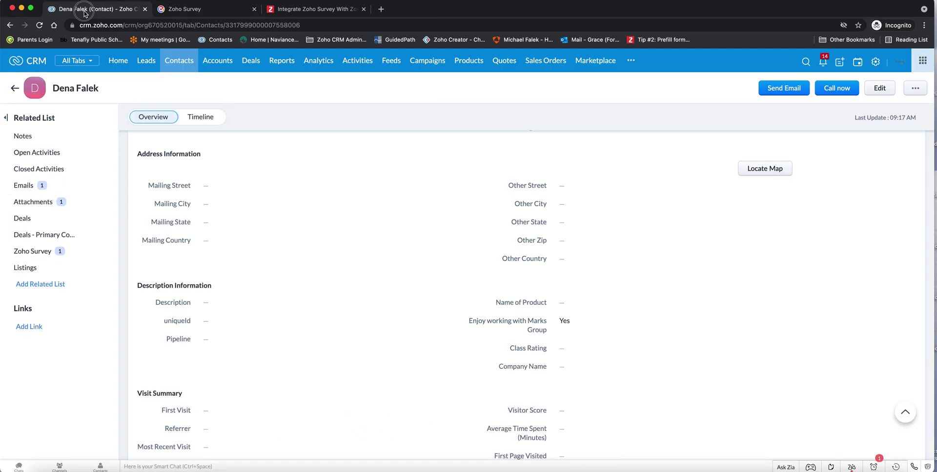
{"action": "left_click", "coordinate": [41, 252]}
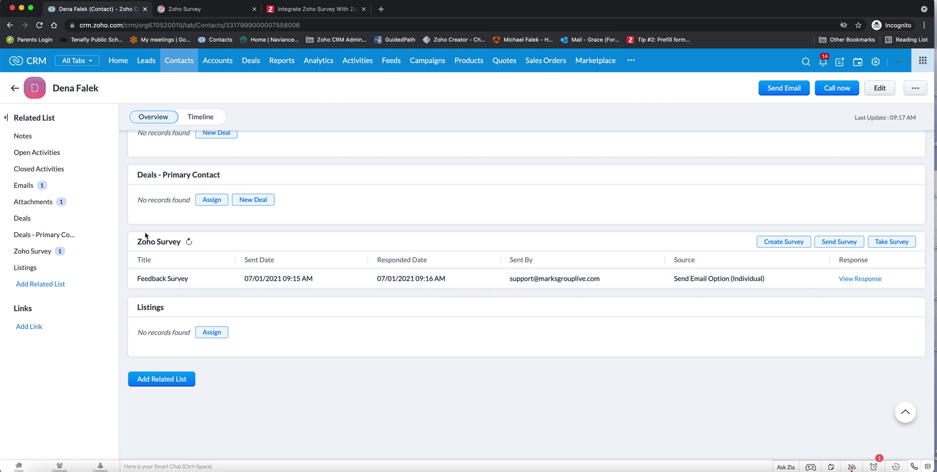
{"action": "left_click", "coordinate": [35, 204]}
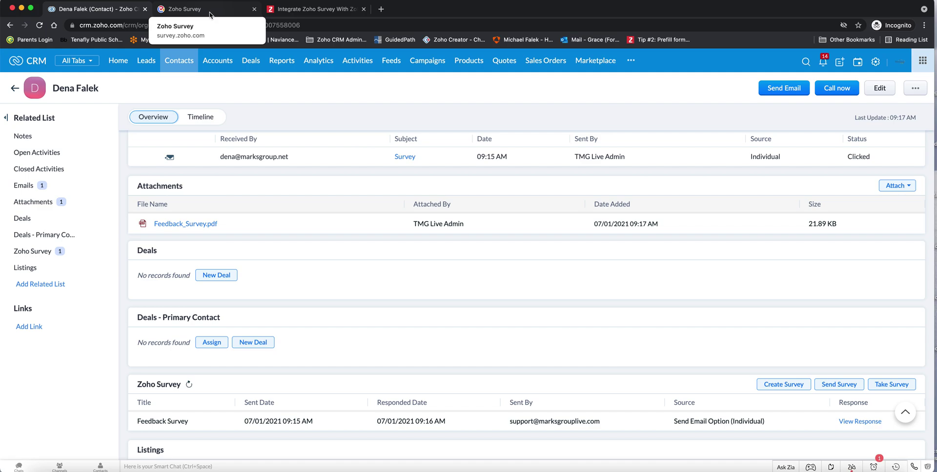
{"action": "left_click", "coordinate": [210, 9]}
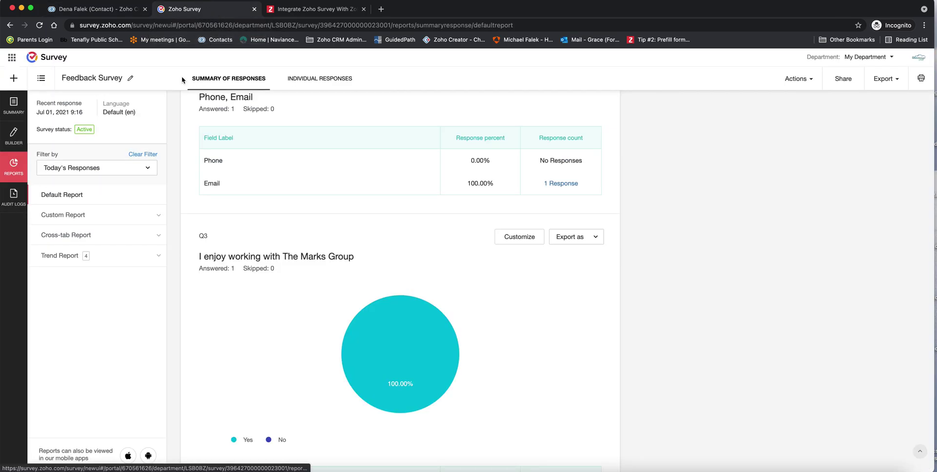
Open the Customer Feedback Survey from My Surveys in the builder and show its HUB integrations
{"action": "left_click", "coordinate": [42, 80]}
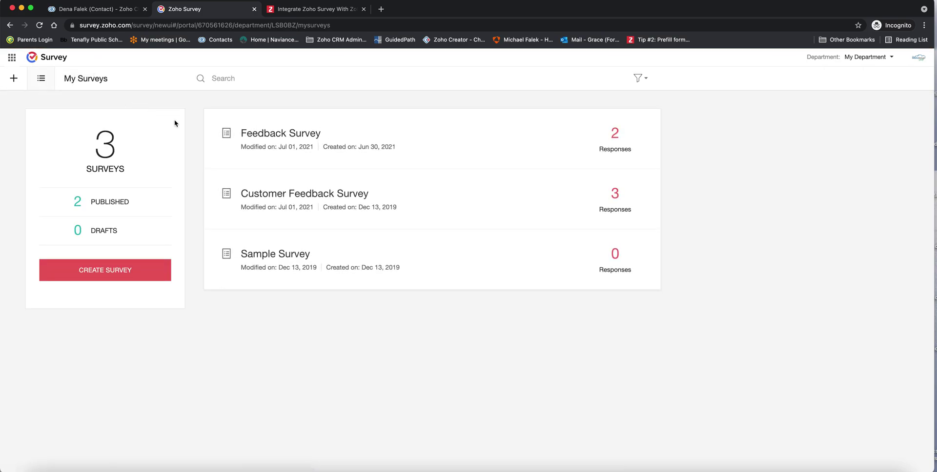
{"action": "left_click", "coordinate": [284, 201]}
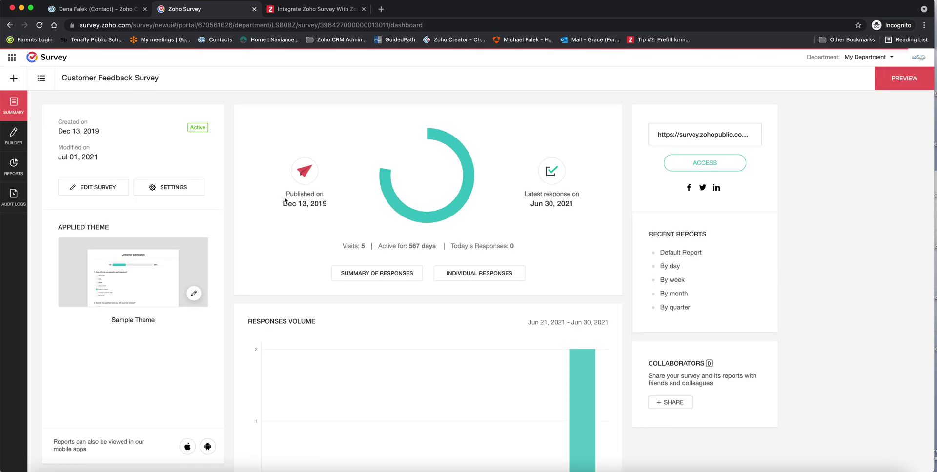
{"action": "left_click", "coordinate": [14, 136]}
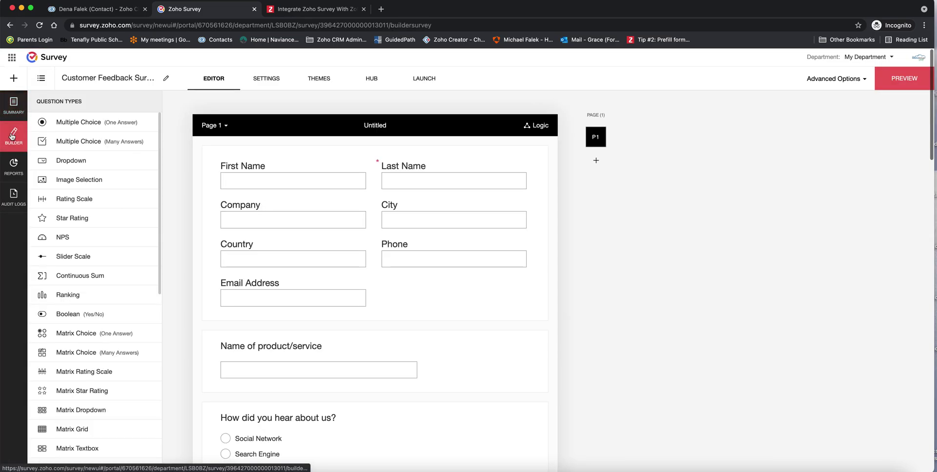
{"action": "scroll", "coordinate": [205, 233], "scroll_direction": "down", "scroll_amount": 5}
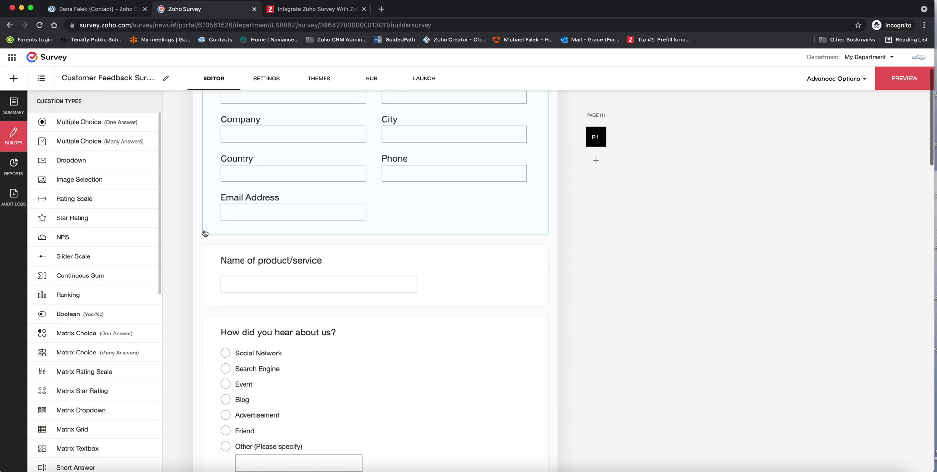
{"action": "scroll", "coordinate": [205, 233], "scroll_direction": "down", "scroll_amount": 5}
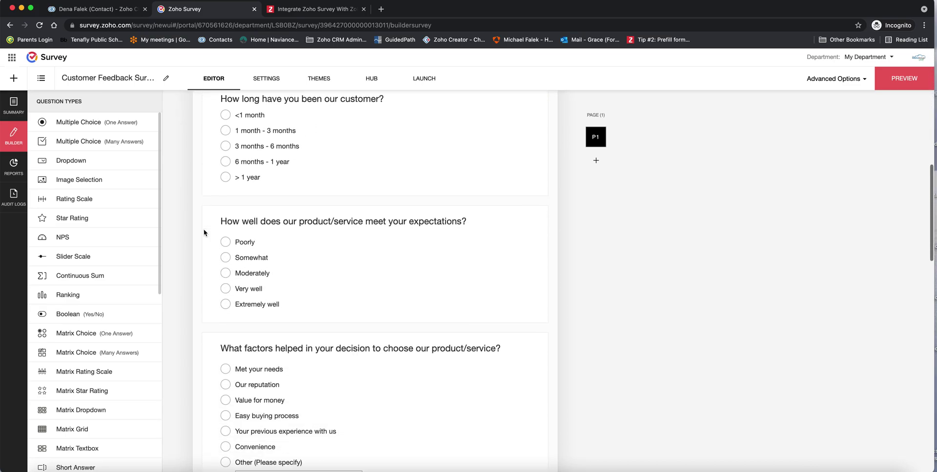
{"action": "scroll", "coordinate": [204, 234], "scroll_direction": "up", "scroll_amount": 10}
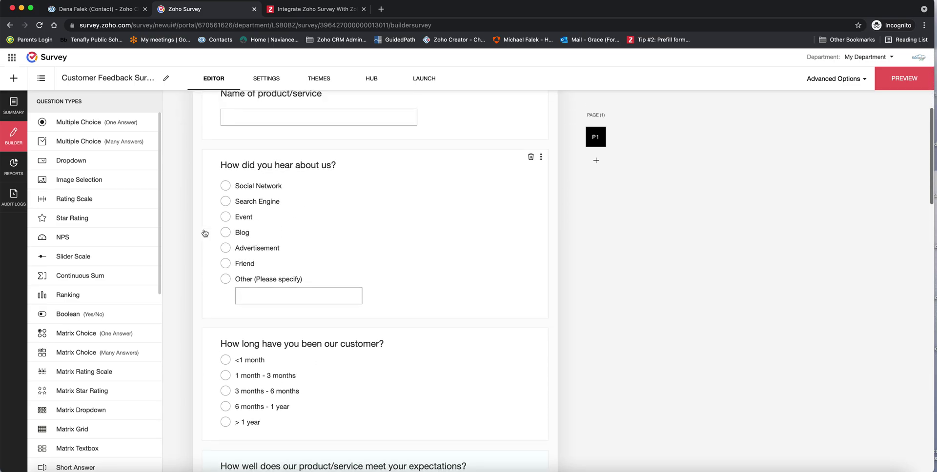
{"action": "left_click", "coordinate": [368, 80]}
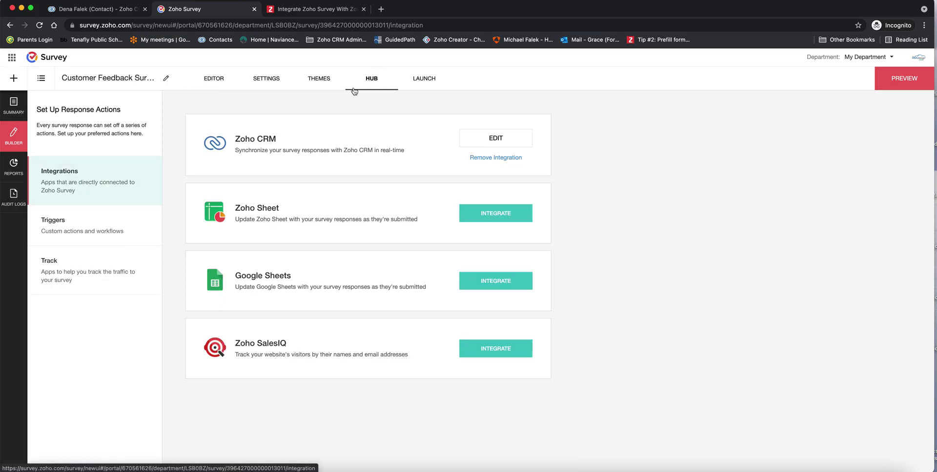
Remove the existing Zoho CRM integration and start a new Zoho CRM integration
{"action": "left_click", "coordinate": [498, 140]}
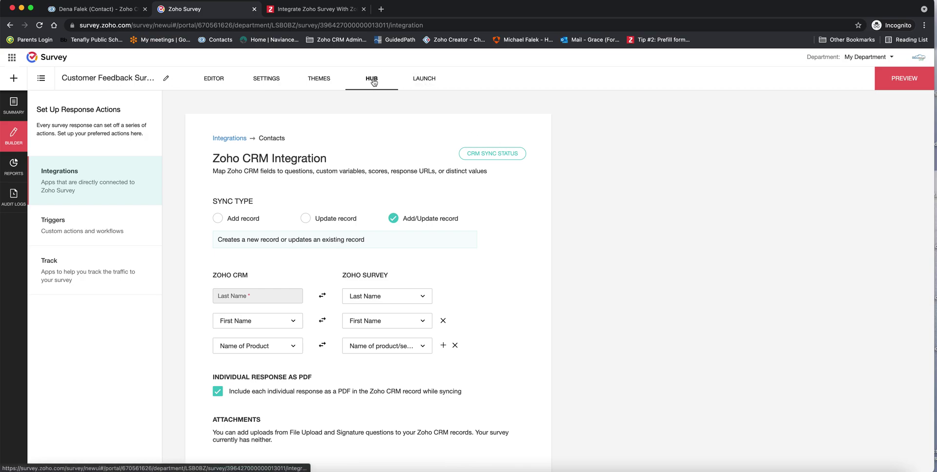
{"action": "left_click", "coordinate": [61, 176]}
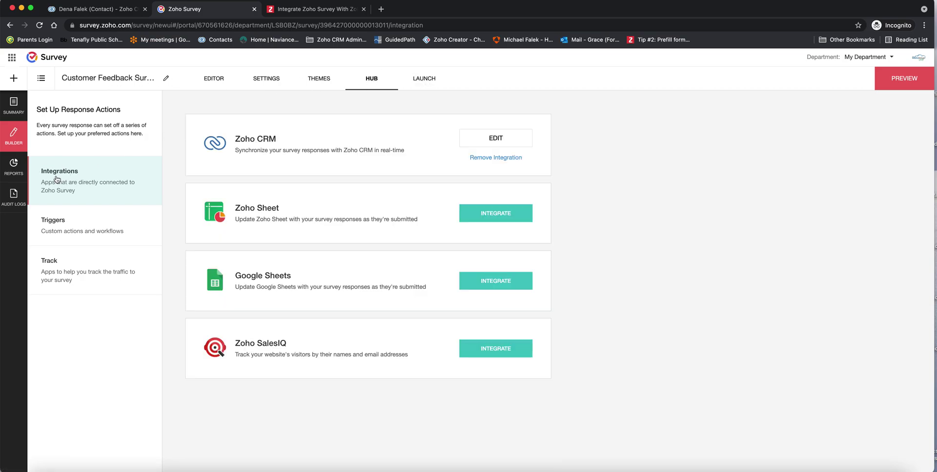
{"action": "left_click", "coordinate": [503, 158]}
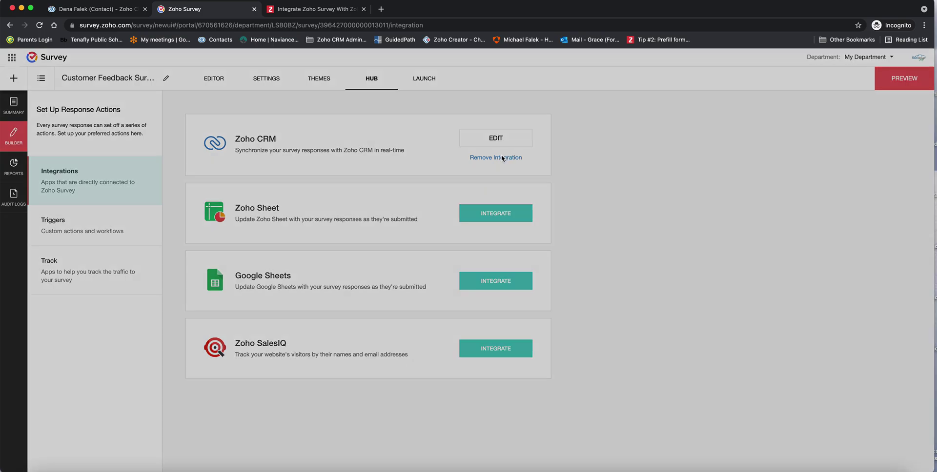
{"action": "left_click", "coordinate": [531, 305]}
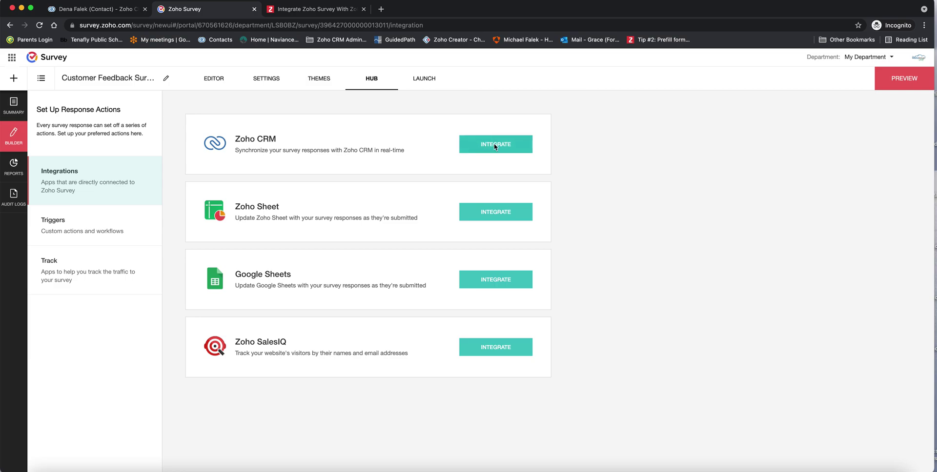
{"action": "left_click", "coordinate": [490, 147]}
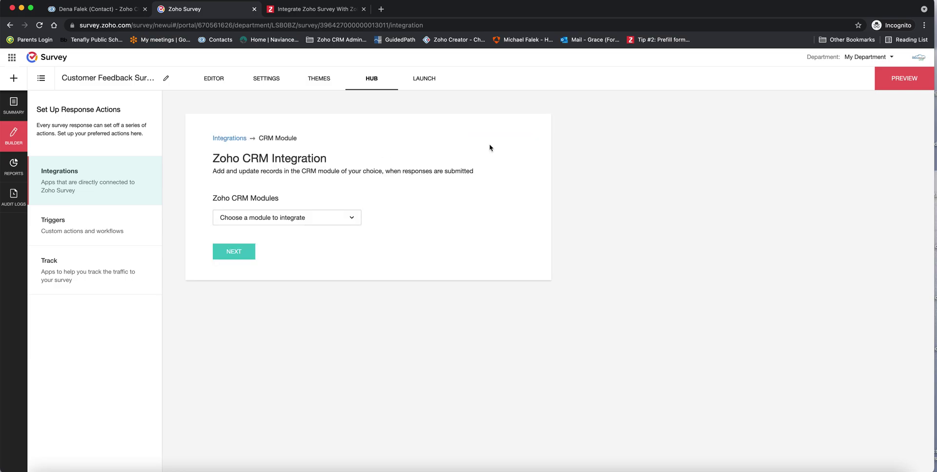
Link the integration to the Contacts module with Add/Update record syncing
{"action": "left_click", "coordinate": [292, 219]}
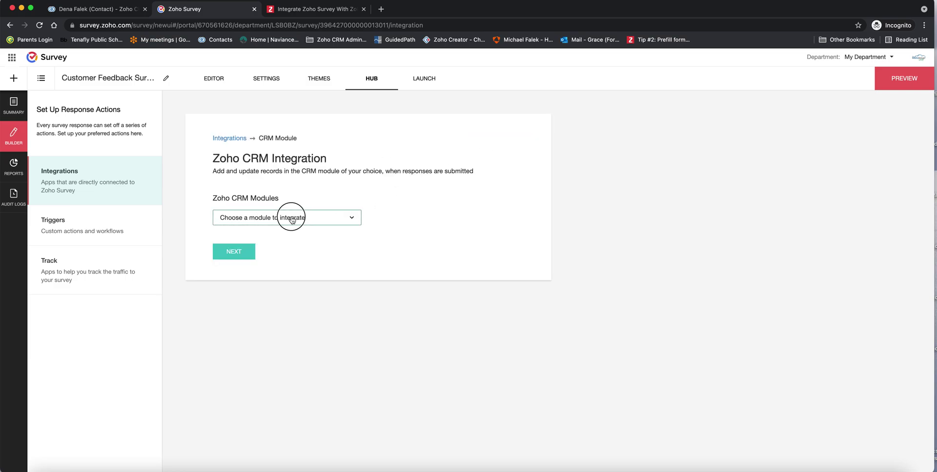
{"action": "left_click", "coordinate": [252, 251]}
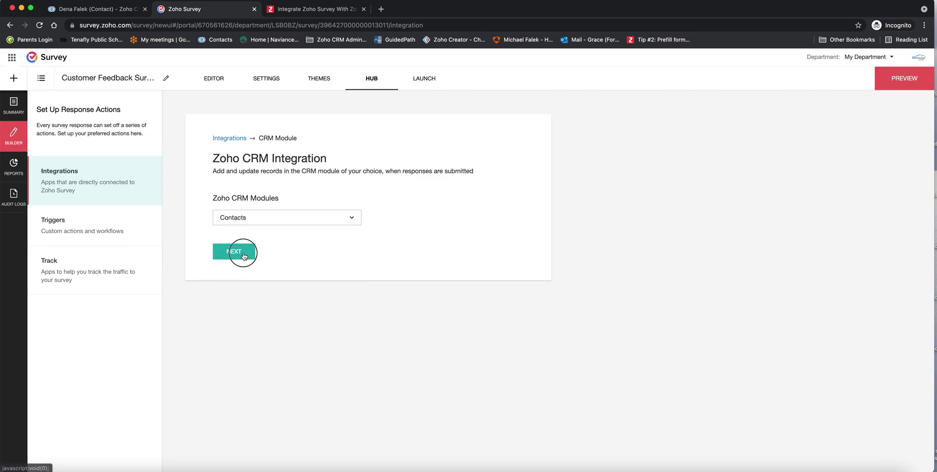
{"action": "left_click", "coordinate": [243, 253]}
{"action": "left_click", "coordinate": [394, 220]}
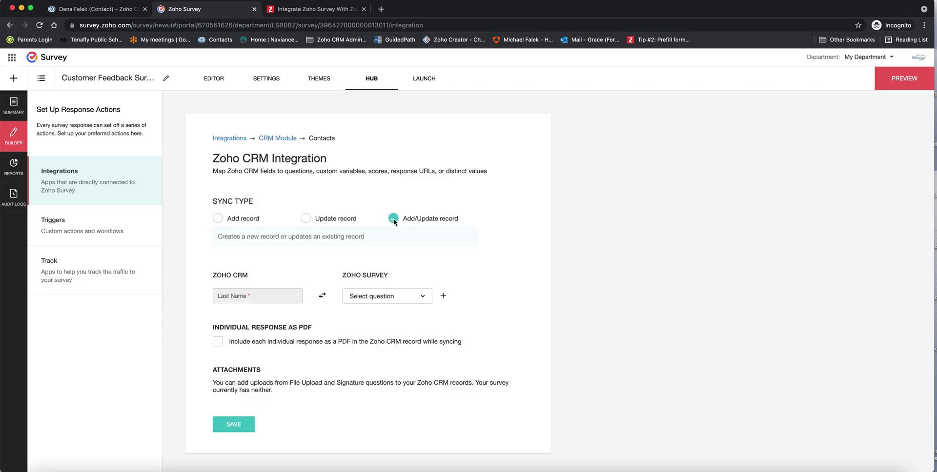
Map CRM First Name and Email to the First Name and Email Address questions
{"action": "left_click", "coordinate": [443, 296]}
{"action": "left_click", "coordinate": [276, 322]}
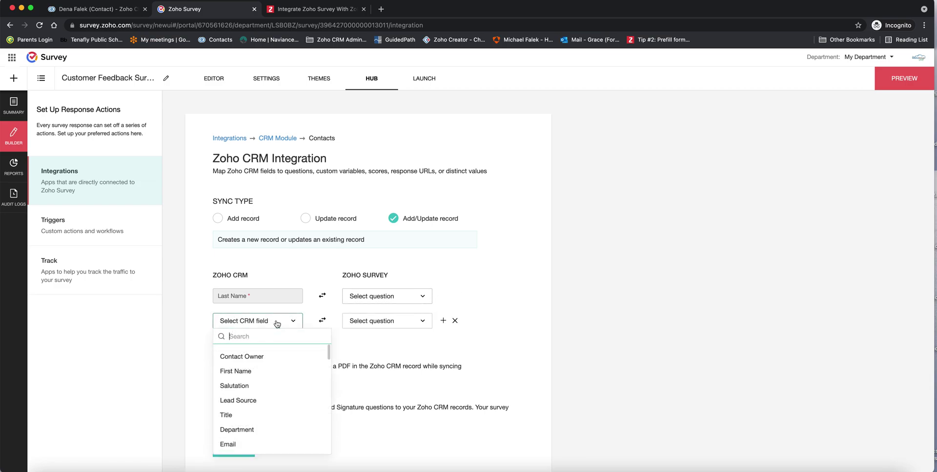
{"action": "left_click", "coordinate": [271, 374]}
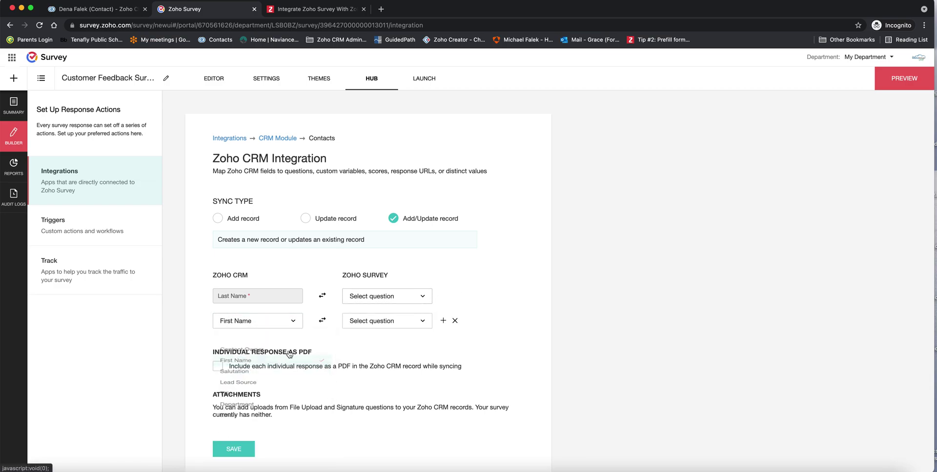
{"action": "left_click", "coordinate": [384, 327]}
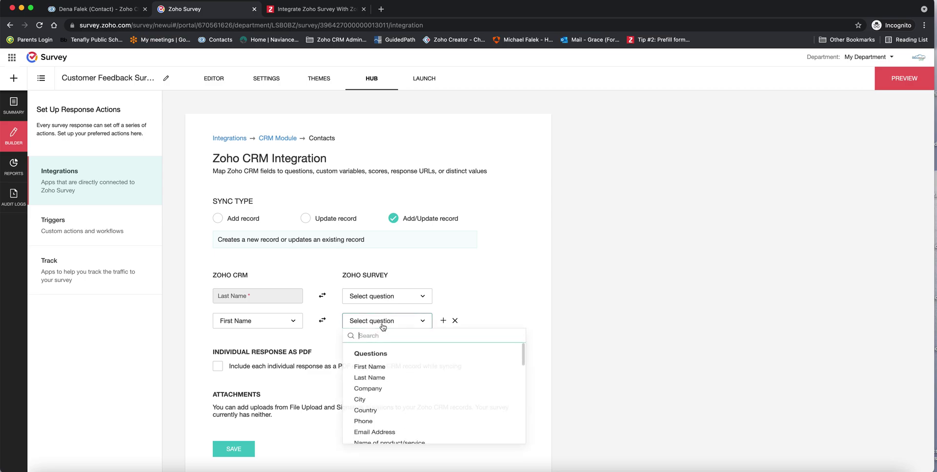
{"action": "left_click", "coordinate": [374, 367]}
{"action": "left_click", "coordinate": [444, 321]}
{"action": "left_click", "coordinate": [255, 347]}
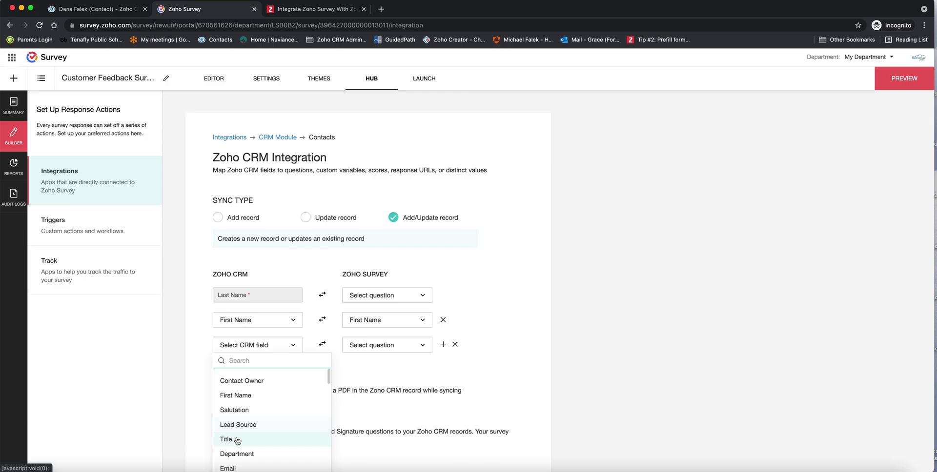
{"action": "left_click", "coordinate": [227, 469]}
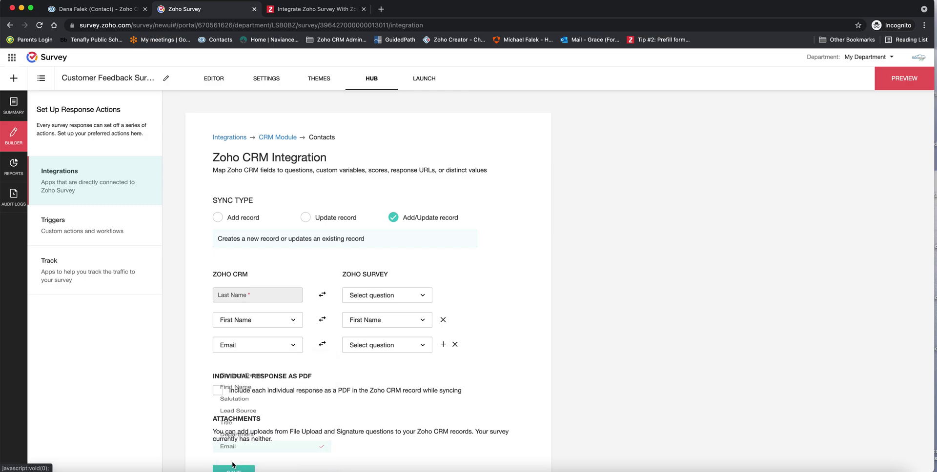
{"action": "left_click", "coordinate": [382, 345]}
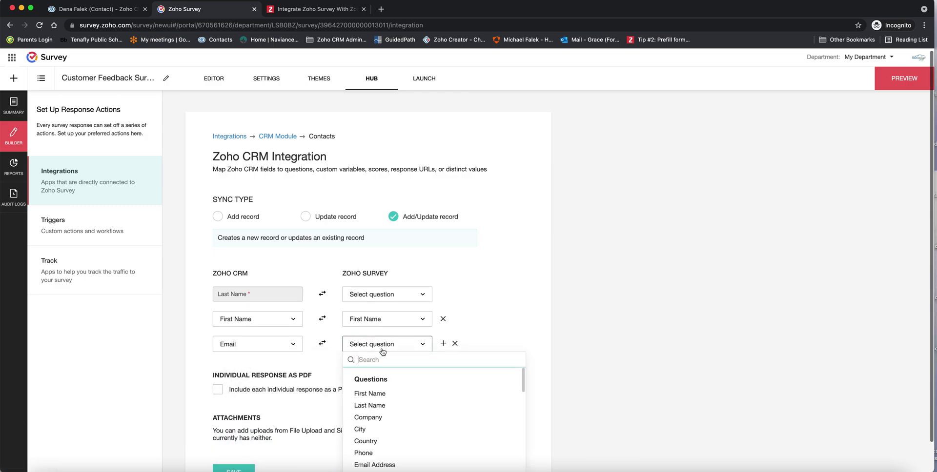
{"action": "left_click", "coordinate": [364, 466]}
Map CRM Name of Product to the Name of product/service question
{"action": "left_click", "coordinate": [443, 343]}
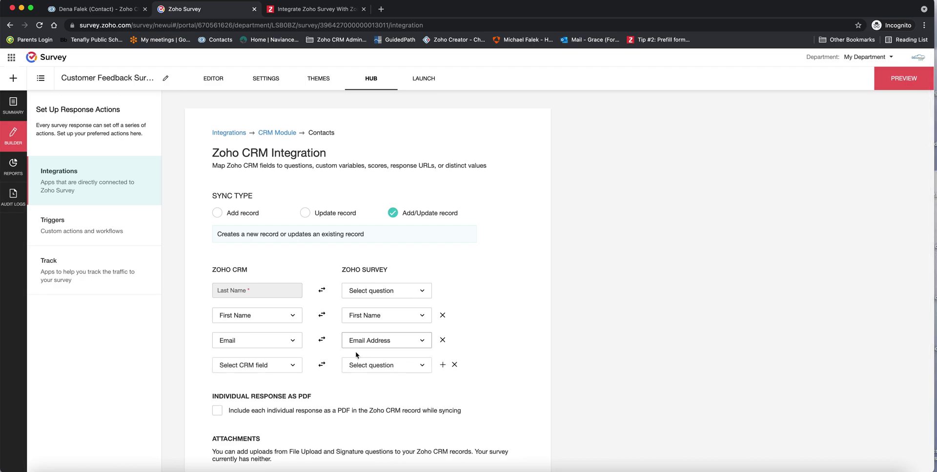
{"action": "left_click", "coordinate": [267, 367]}
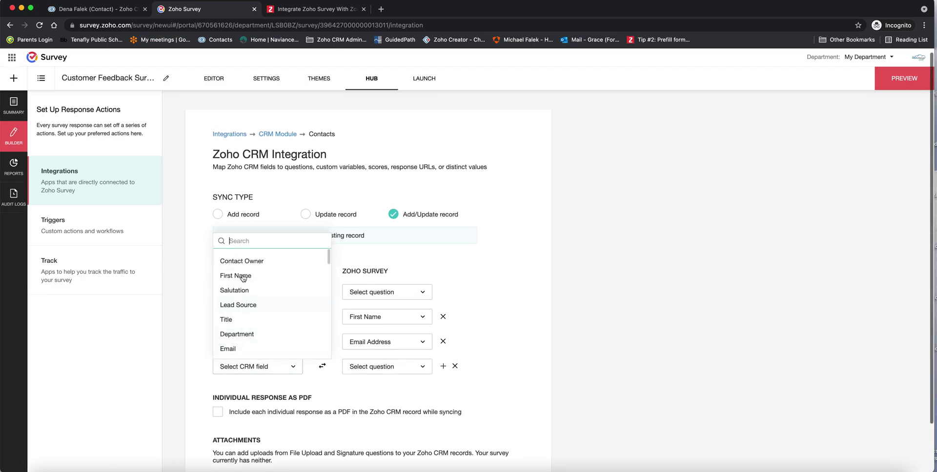
{"action": "type", "text": "nam"}
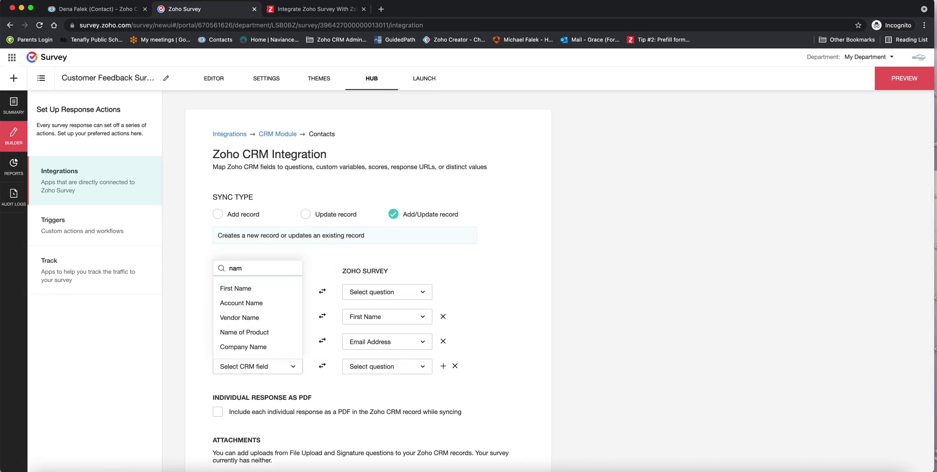
{"action": "scroll", "coordinate": [268, 317], "scroll_direction": "down", "scroll_amount": 1}
{"action": "left_click", "coordinate": [262, 324]}
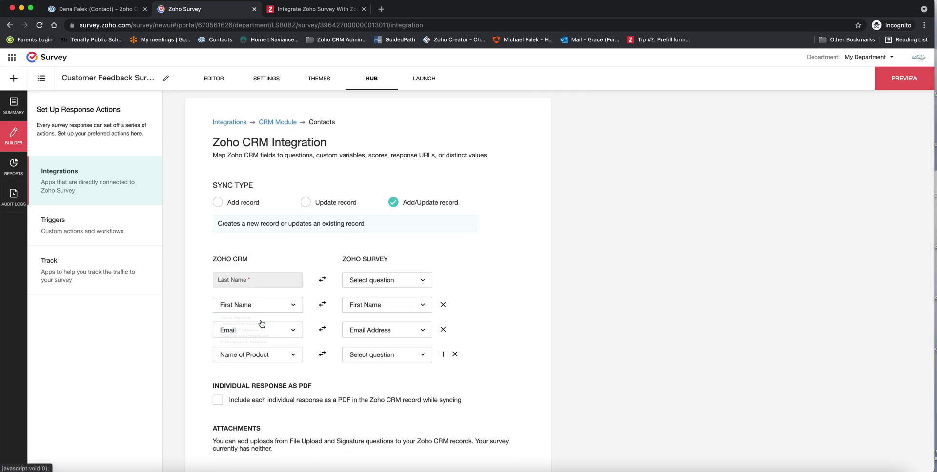
{"action": "scroll", "coordinate": [418, 357], "scroll_direction": "up", "scroll_amount": 1}
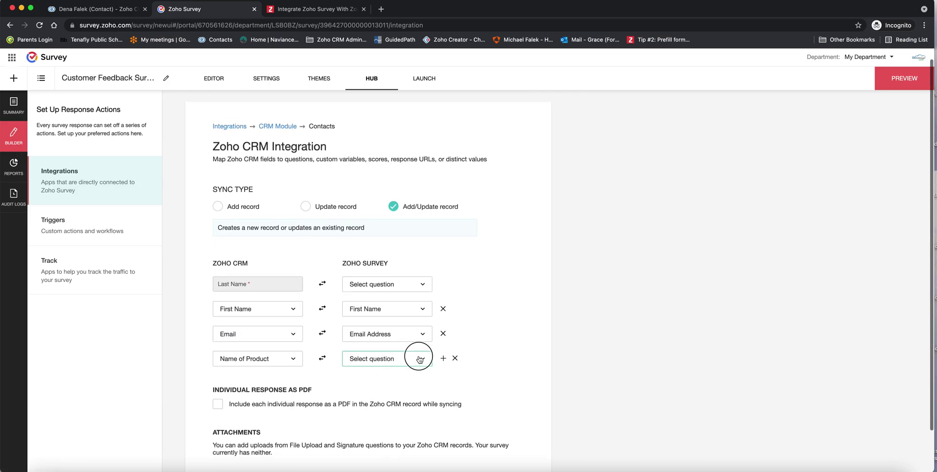
{"action": "left_click", "coordinate": [420, 360]}
{"action": "scroll", "coordinate": [397, 320], "scroll_direction": "down", "scroll_amount": 1}
{"action": "scroll", "coordinate": [397, 322], "scroll_direction": "down", "scroll_amount": 1}
{"action": "left_click", "coordinate": [393, 301]}
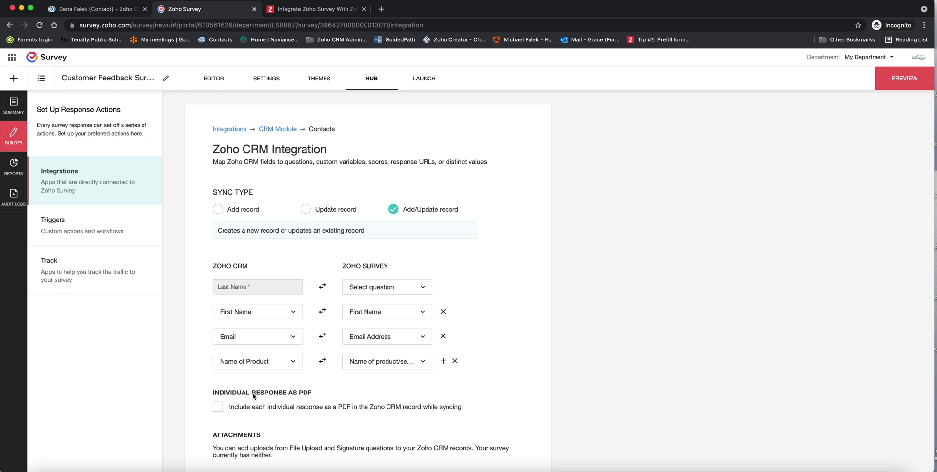
Enable attaching response PDFs, map Last Name to its question, and save the integration
{"action": "left_click", "coordinate": [218, 407]}
{"action": "scroll", "coordinate": [266, 415], "scroll_direction": "down", "scroll_amount": 1}
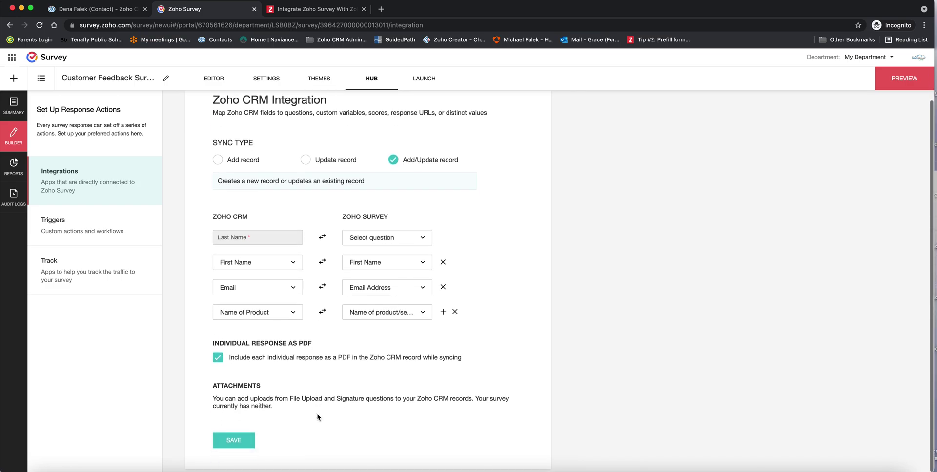
{"action": "left_click", "coordinate": [232, 445]}
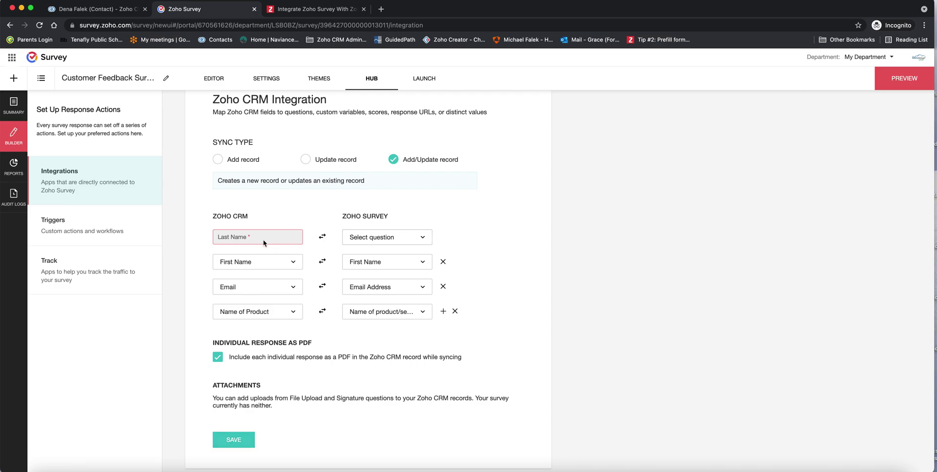
{"action": "left_click", "coordinate": [379, 237]}
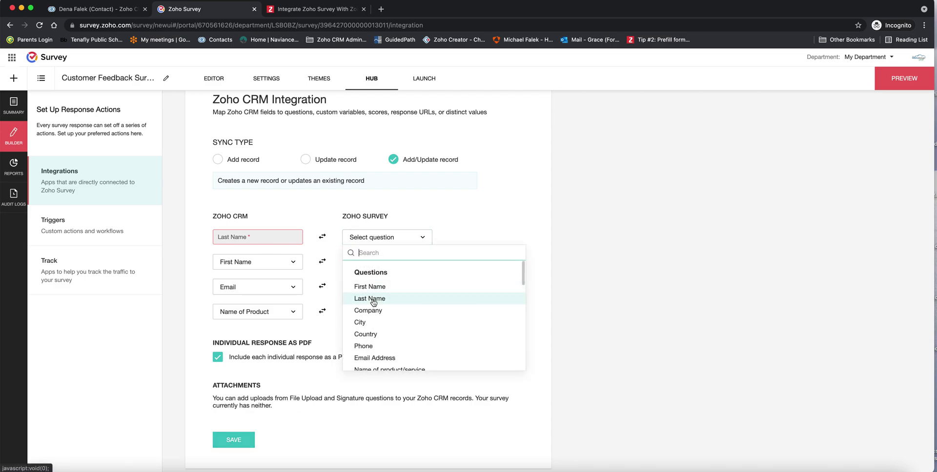
{"action": "left_click", "coordinate": [372, 298]}
{"action": "left_click", "coordinate": [240, 441]}
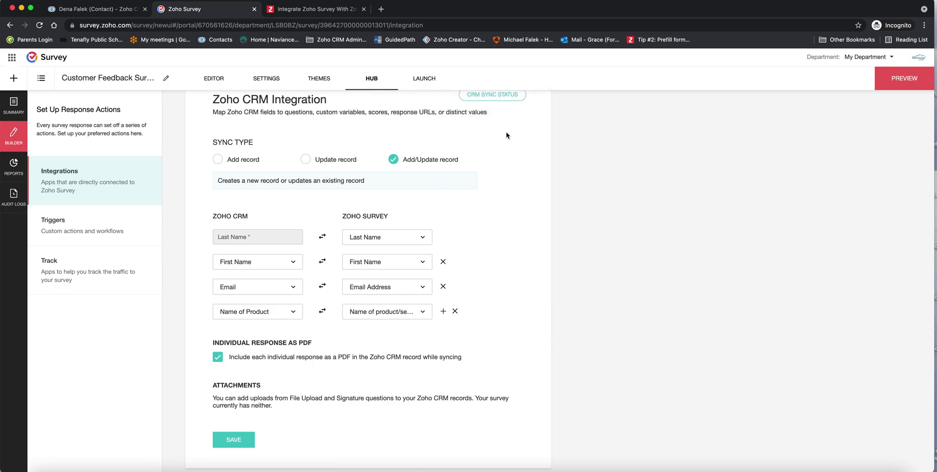
{"action": "scroll", "coordinate": [247, 288], "scroll_direction": "up", "scroll_amount": 2}
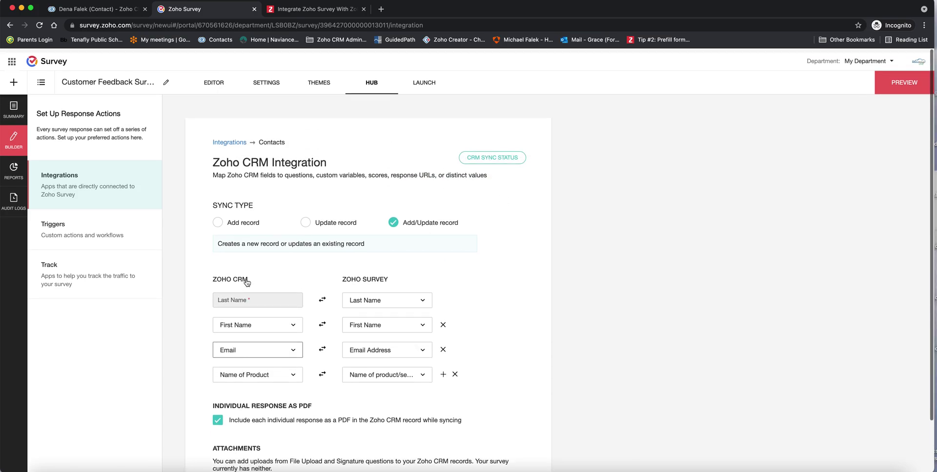
{"action": "left_click", "coordinate": [425, 79]}
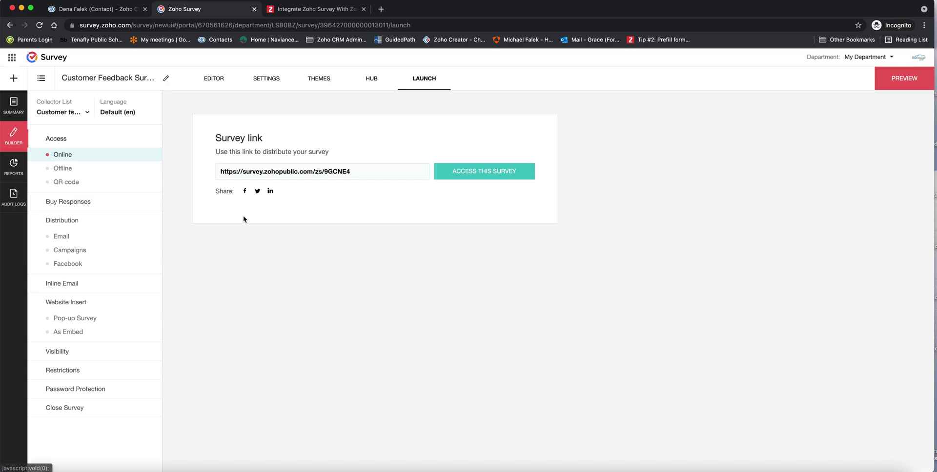
In the live survey, enter the contact's first name, last name and email, then submit
{"action": "left_click", "coordinate": [510, 177]}
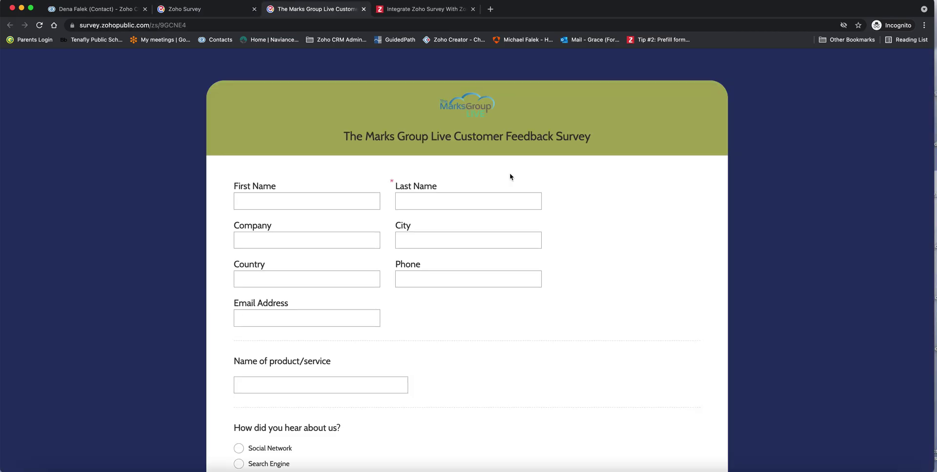
{"action": "left_click", "coordinate": [337, 196]}
{"action": "type", "text": "Dena"}
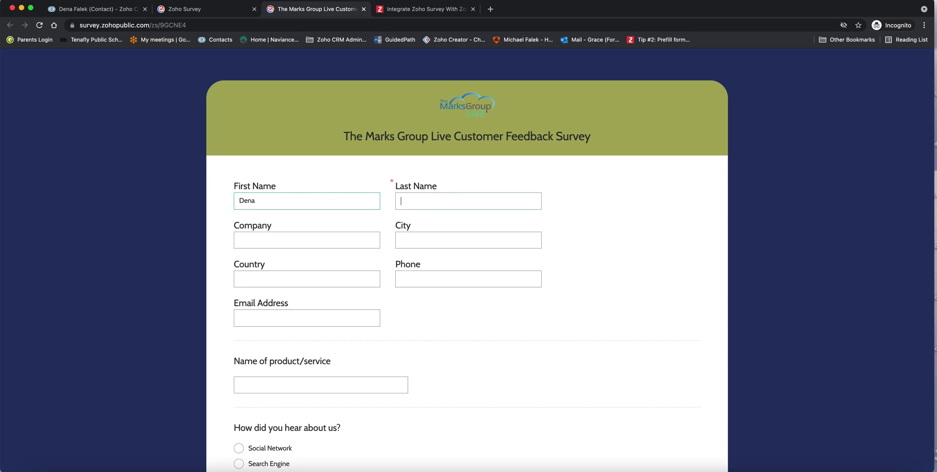
{"action": "key", "text": "Tab"}
{"action": "type", "text": "F"}
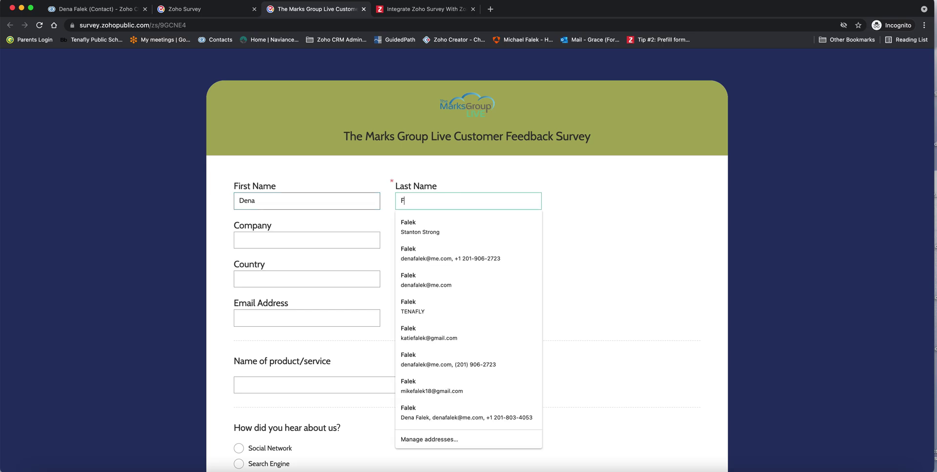
{"action": "key", "text": "Tab"}
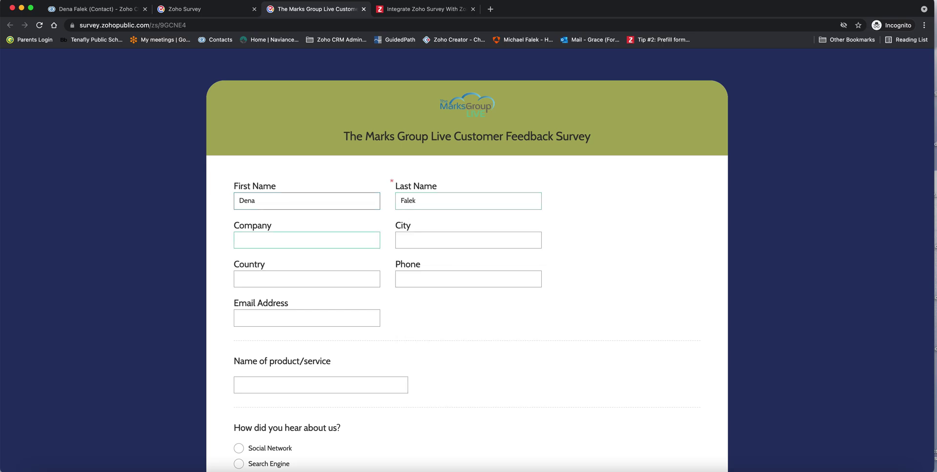
{"action": "key", "text": "Tab"}
{"action": "key", "text": "Tab"}
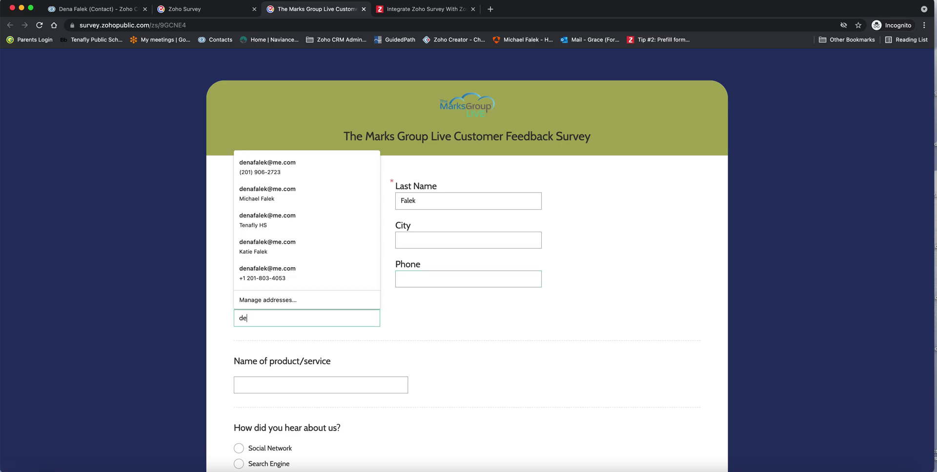
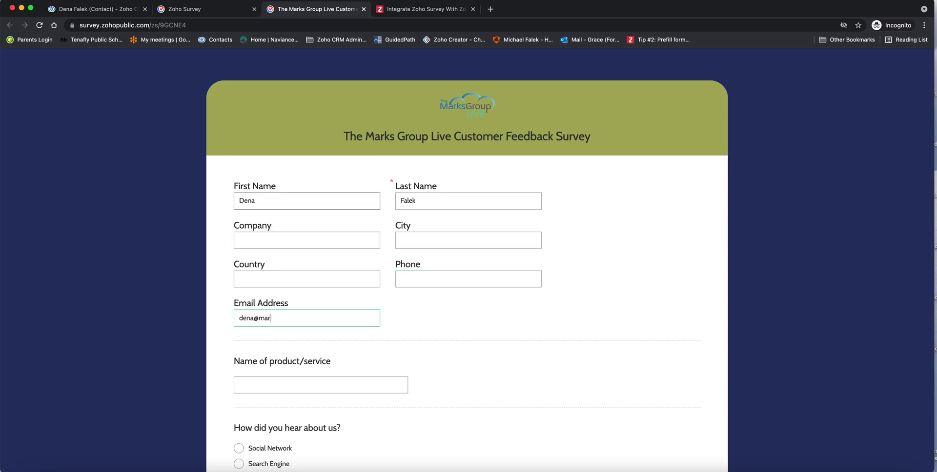
{"action": "scroll", "coordinate": [467, 261], "scroll_direction": "down", "scroll_amount": 15}
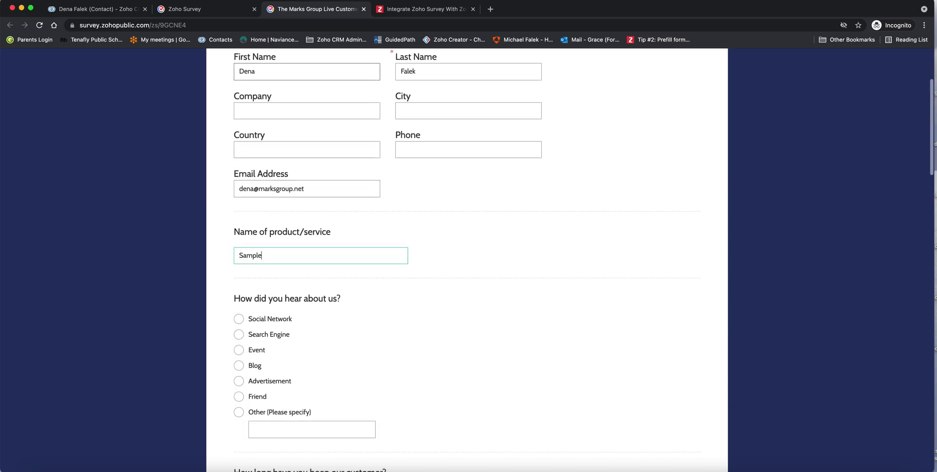
{"action": "scroll", "coordinate": [467, 261], "scroll_direction": "down", "scroll_amount": 15}
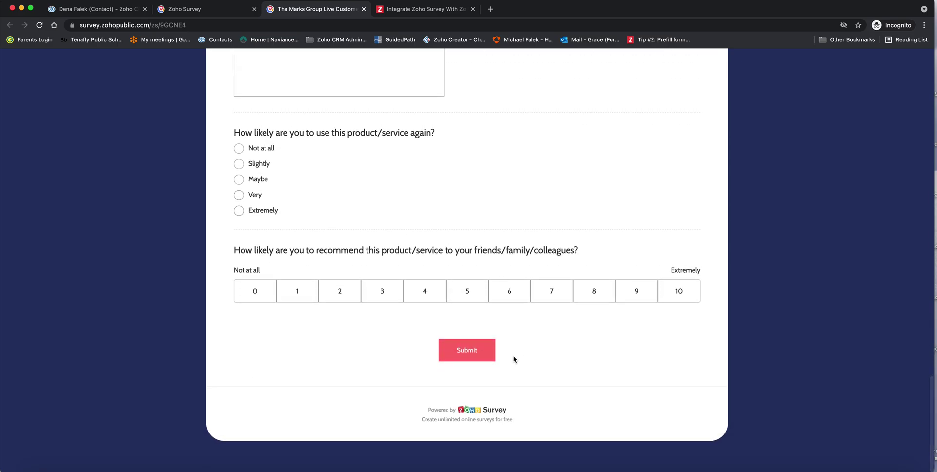
{"action": "left_click", "coordinate": [453, 358]}
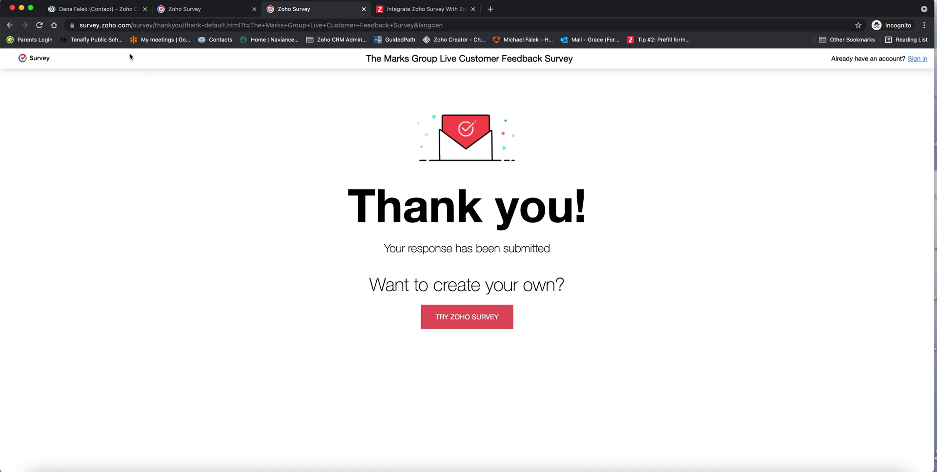
Check that the Zoho Survey report lists 4 total responses, then return to the CRM contact
{"action": "left_click", "coordinate": [197, 10]}
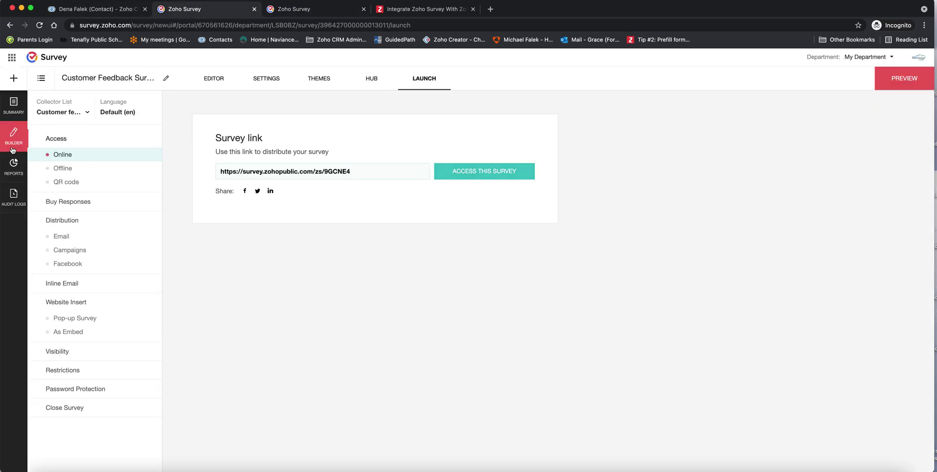
{"action": "left_click", "coordinate": [11, 170]}
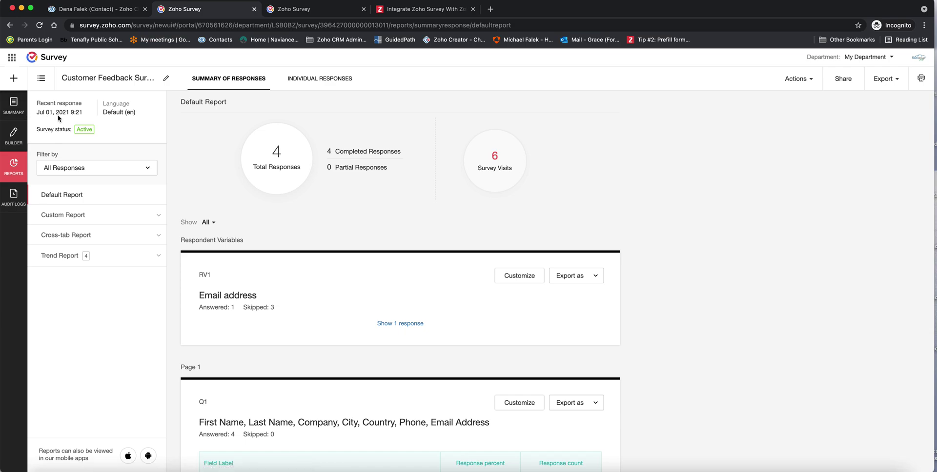
{"action": "left_click", "coordinate": [76, 13]}
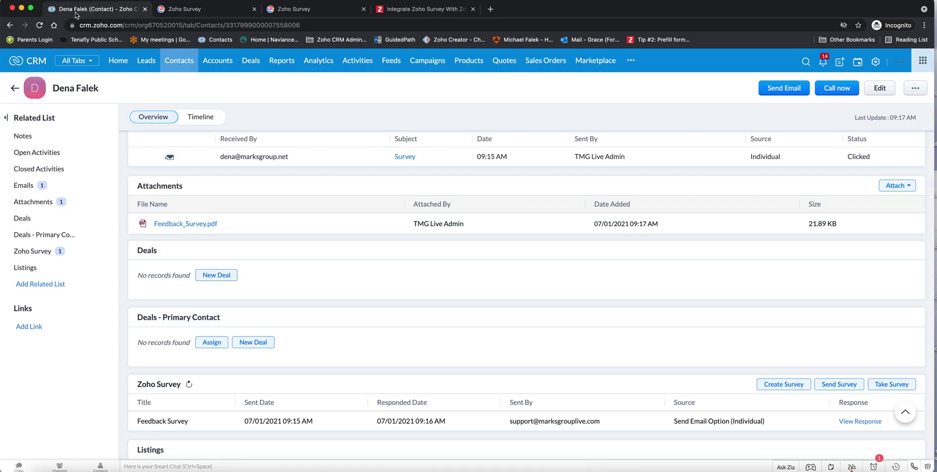
Reload the contact to verify the Customer_Feedback_Survey.pdf attachment and Name of Product 'Sample', then return to Contacts
{"action": "left_click", "coordinate": [40, 25]}
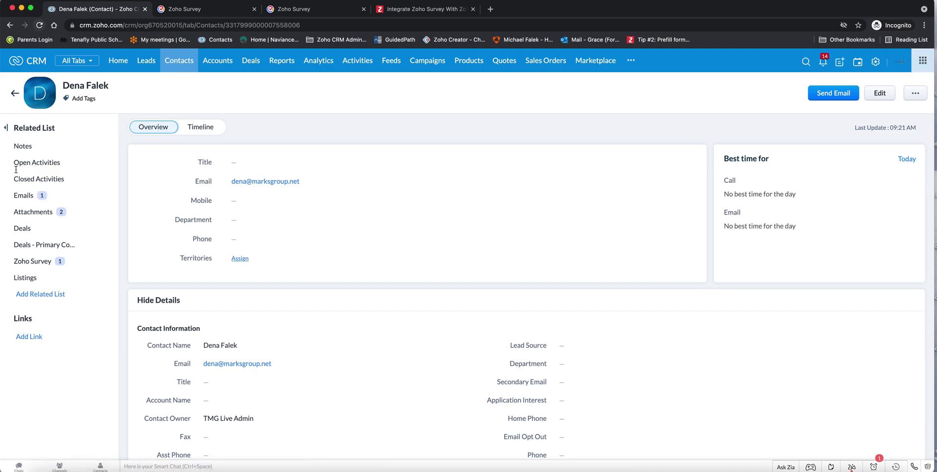
{"action": "left_click", "coordinate": [33, 211]}
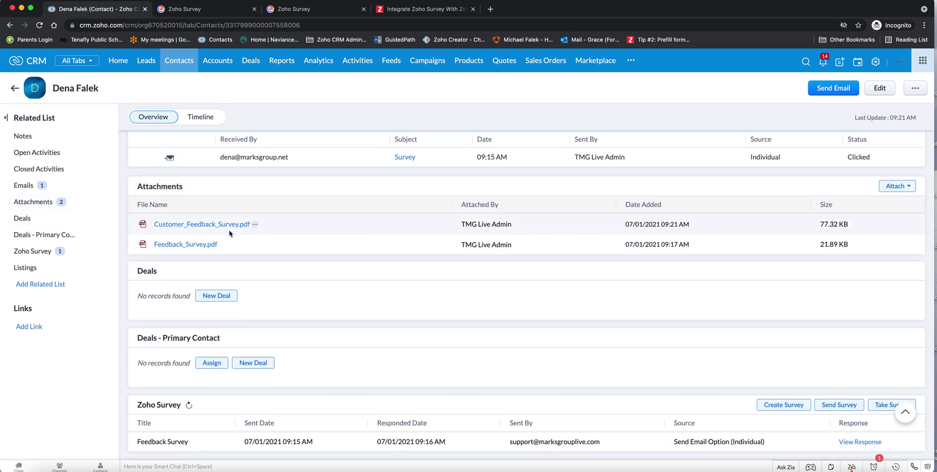
{"action": "scroll", "coordinate": [250, 232], "scroll_direction": "up", "scroll_amount": 4}
{"action": "scroll", "coordinate": [250, 233], "scroll_direction": "up", "scroll_amount": 10}
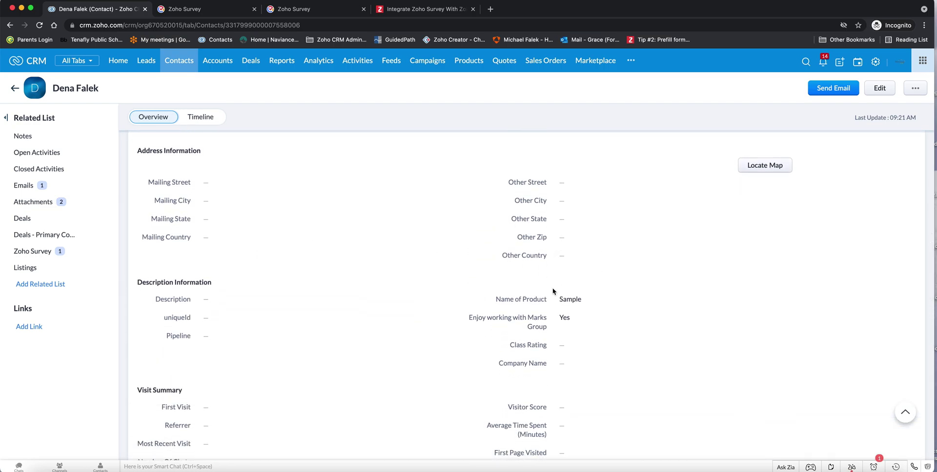
{"action": "scroll", "coordinate": [410, 278], "scroll_direction": "up", "scroll_amount": 2}
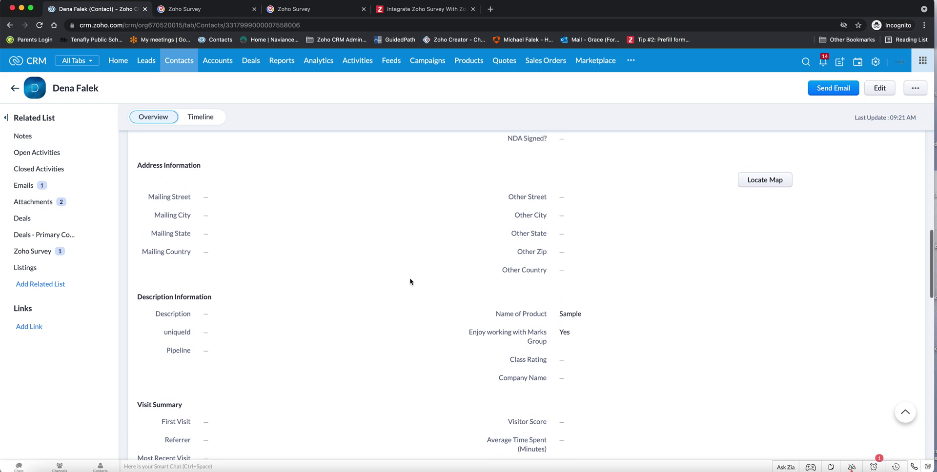
{"action": "scroll", "coordinate": [399, 280], "scroll_direction": "up", "scroll_amount": 10}
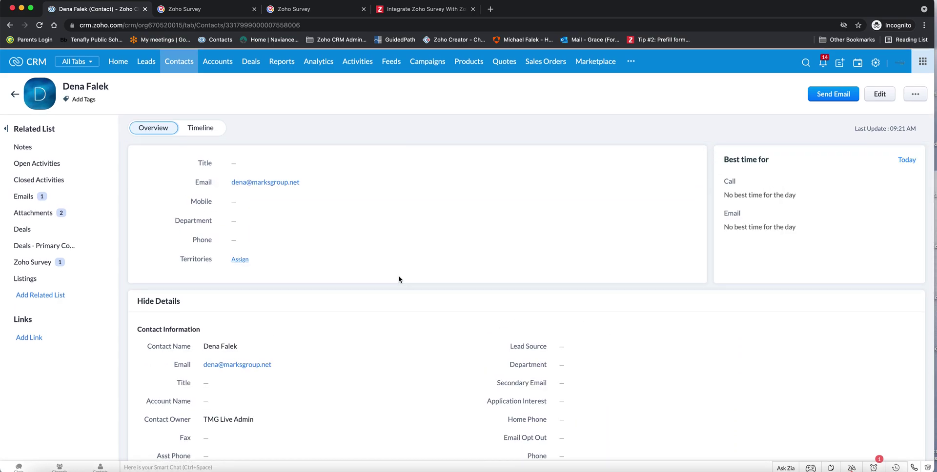
{"action": "left_click", "coordinate": [14, 94]}
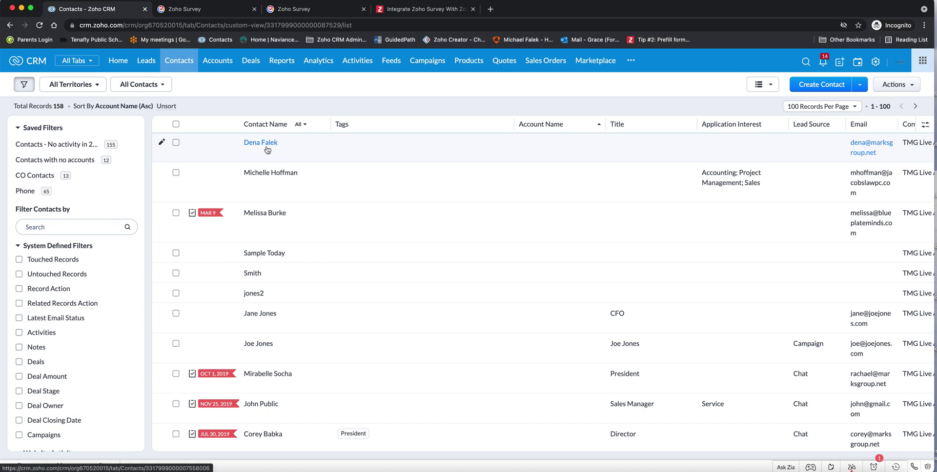
Open the test contact's record from the Contacts list
{"action": "left_click", "coordinate": [255, 143]}
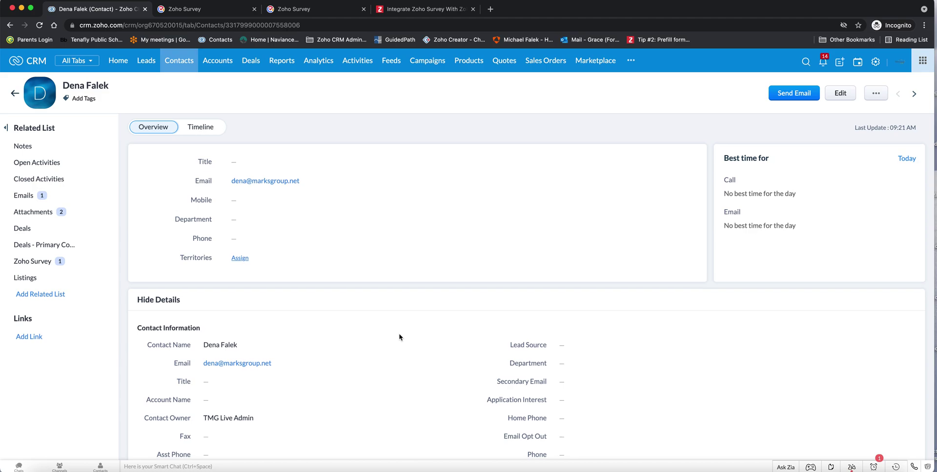
{"action": "scroll", "coordinate": [399, 337], "scroll_direction": "down", "scroll_amount": 3}
{"action": "scroll", "coordinate": [399, 337], "scroll_direction": "down", "scroll_amount": 1}
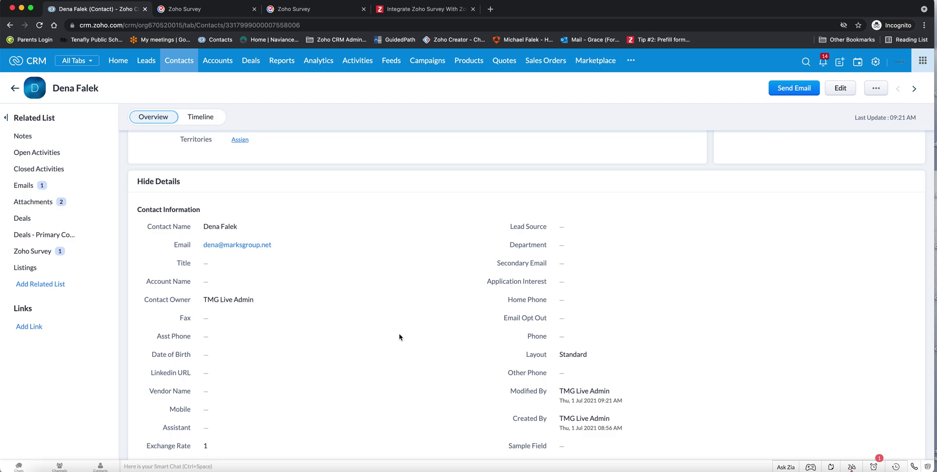
Review the contact's two survey PDF attachments and the Name of Product 'Sample' in Description Information
{"action": "mouse_move", "coordinate": [399, 335]}
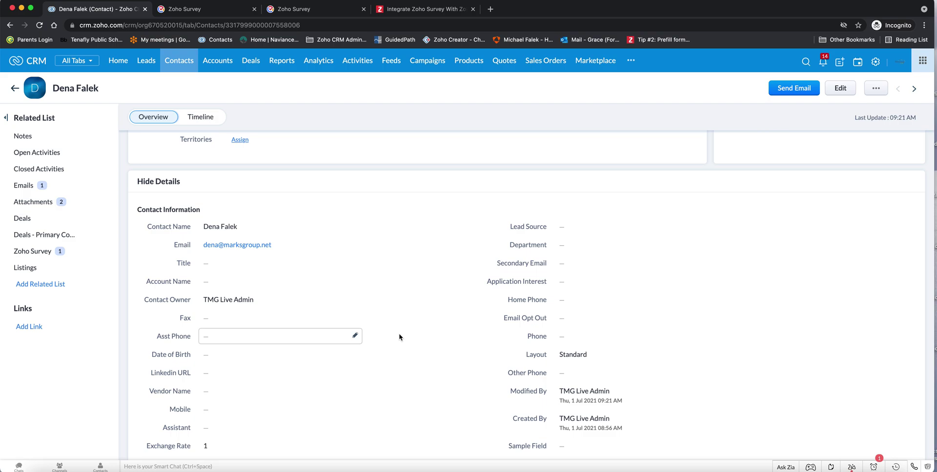
{"action": "left_click", "coordinate": [38, 202]}
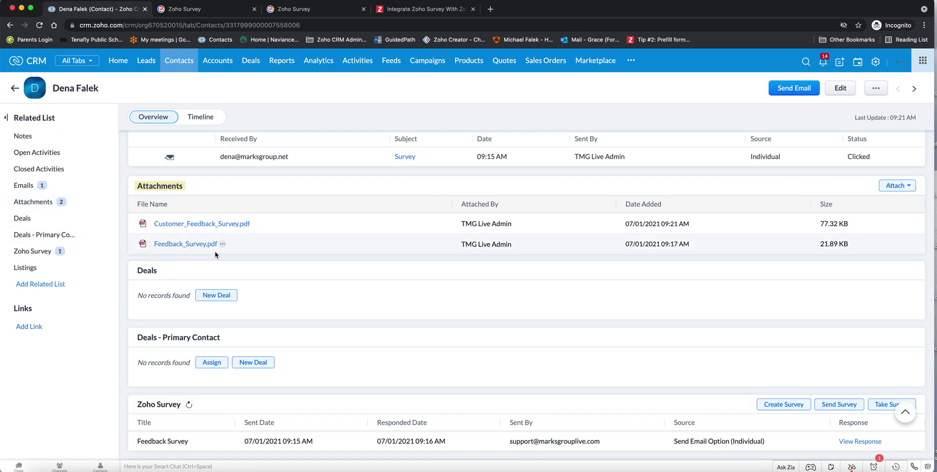
{"action": "scroll", "coordinate": [215, 251], "scroll_direction": "up", "scroll_amount": 1}
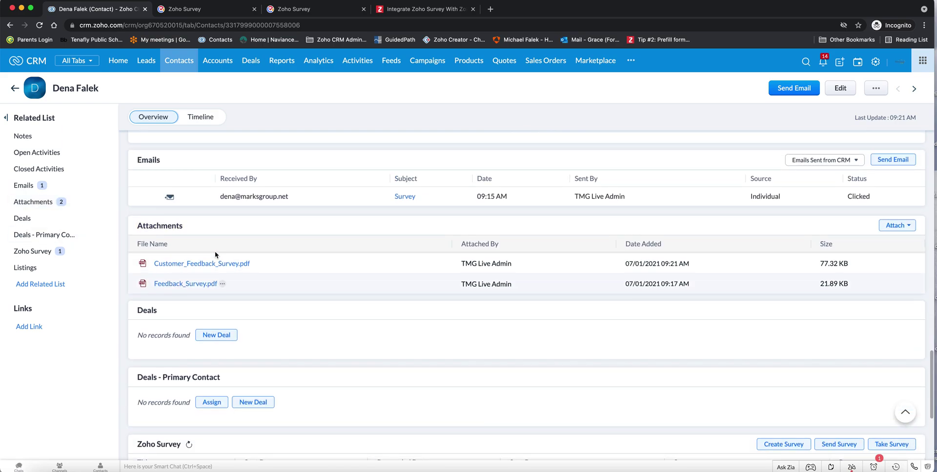
{"action": "scroll", "coordinate": [216, 255], "scroll_direction": "down", "scroll_amount": 2}
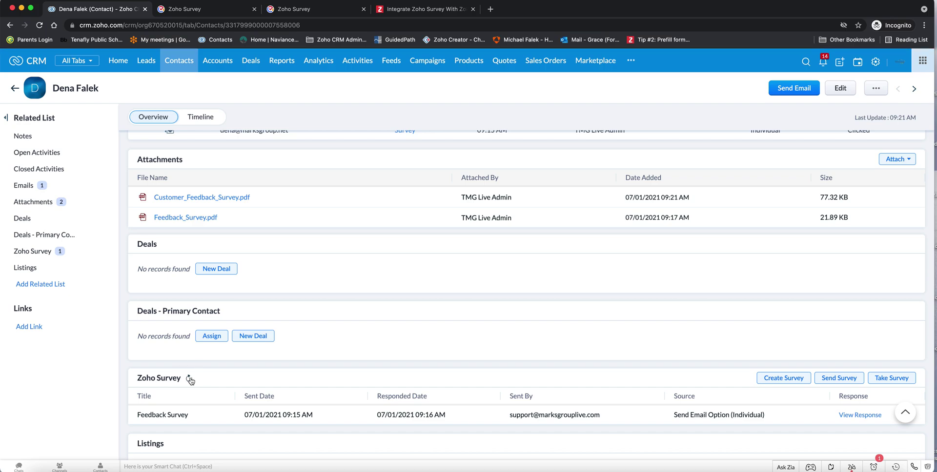
{"action": "scroll", "coordinate": [236, 376], "scroll_direction": "up", "scroll_amount": 10}
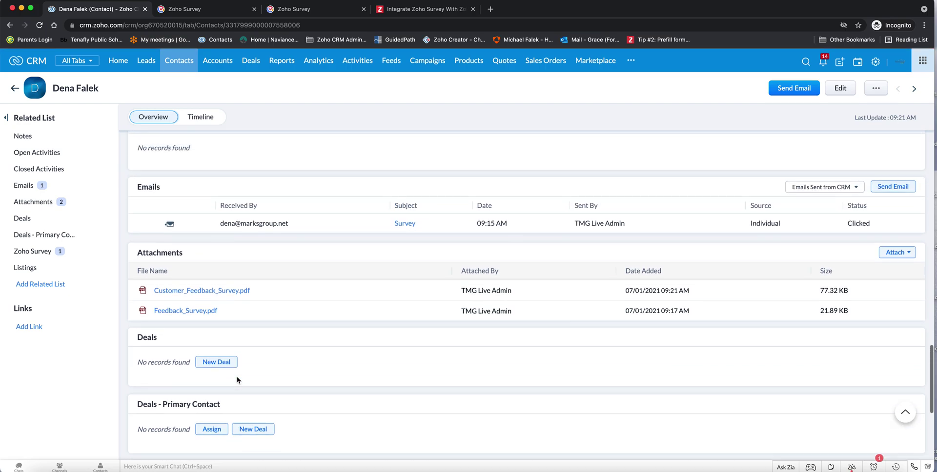
{"action": "scroll", "coordinate": [236, 376], "scroll_direction": "up", "scroll_amount": 6}
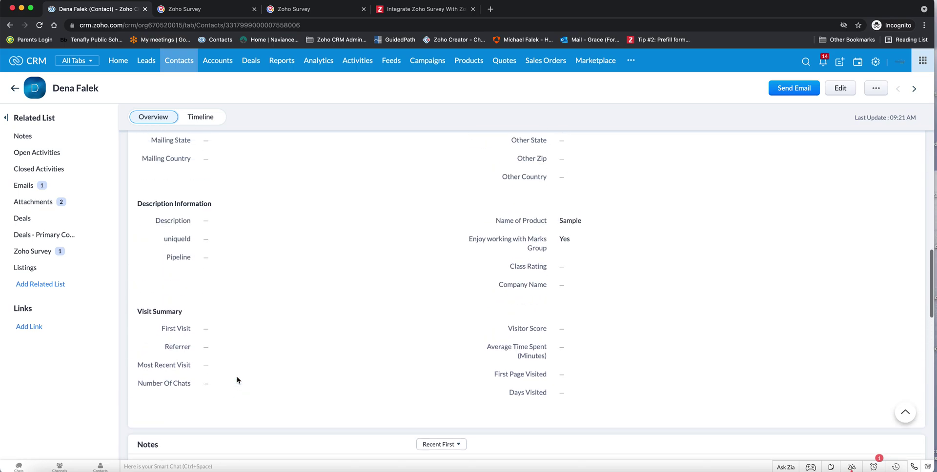
{"action": "scroll", "coordinate": [237, 380], "scroll_direction": "up", "scroll_amount": 2}
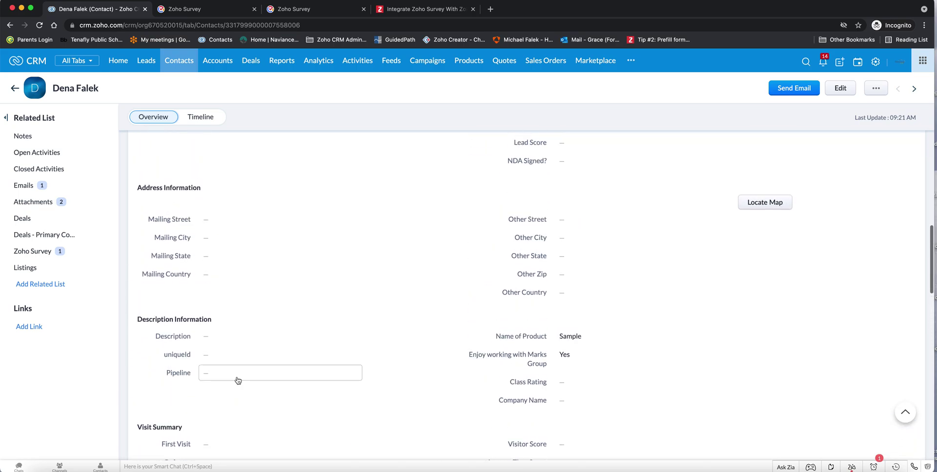